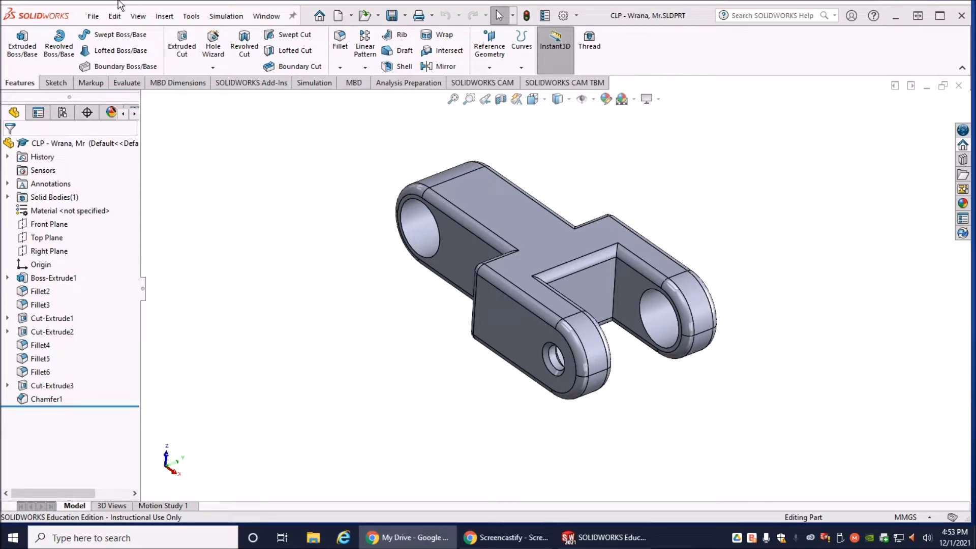
# - Open the CLP3PP drawing from the 08 Chain Link Project folder
pyautogui.click(95, 21)
pyautogui.click(145, 80)
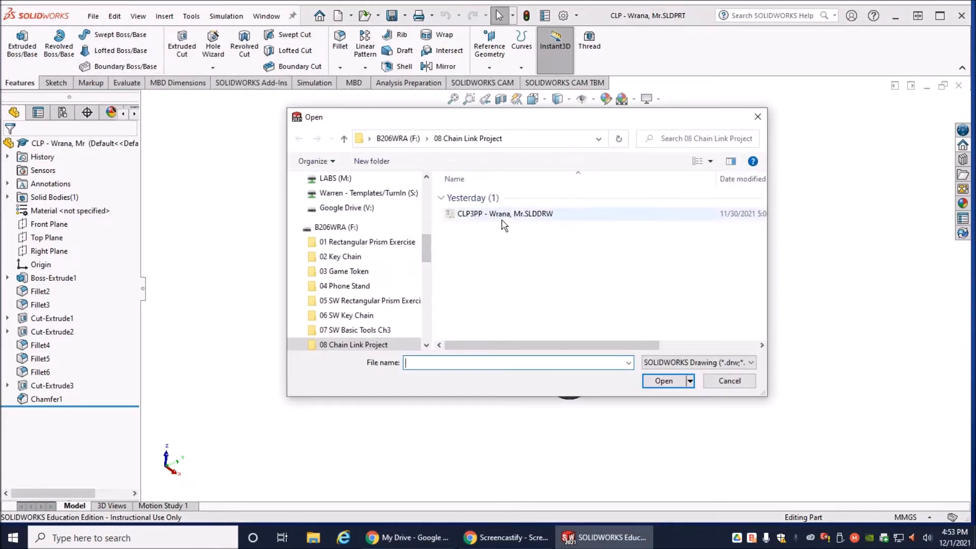
pyautogui.click(502, 214)
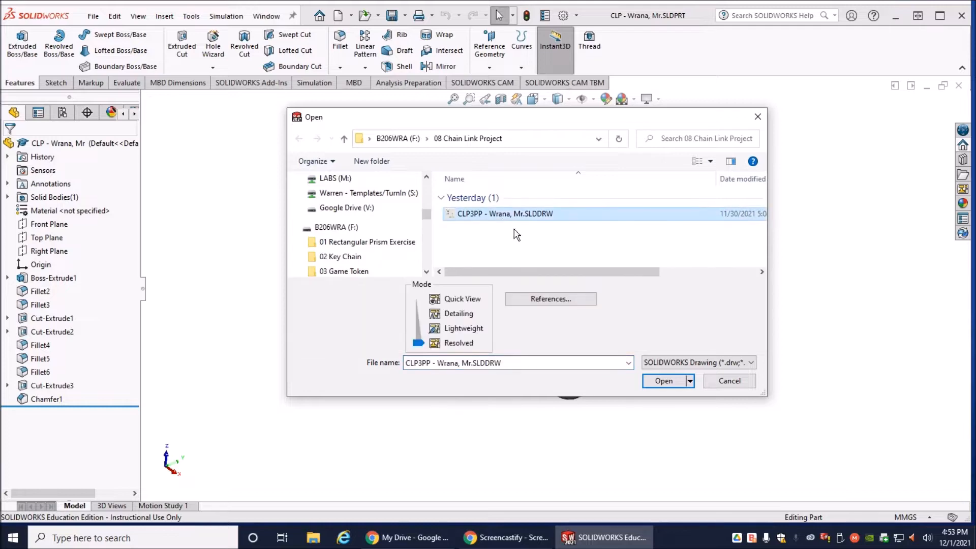
pyautogui.click(662, 381)
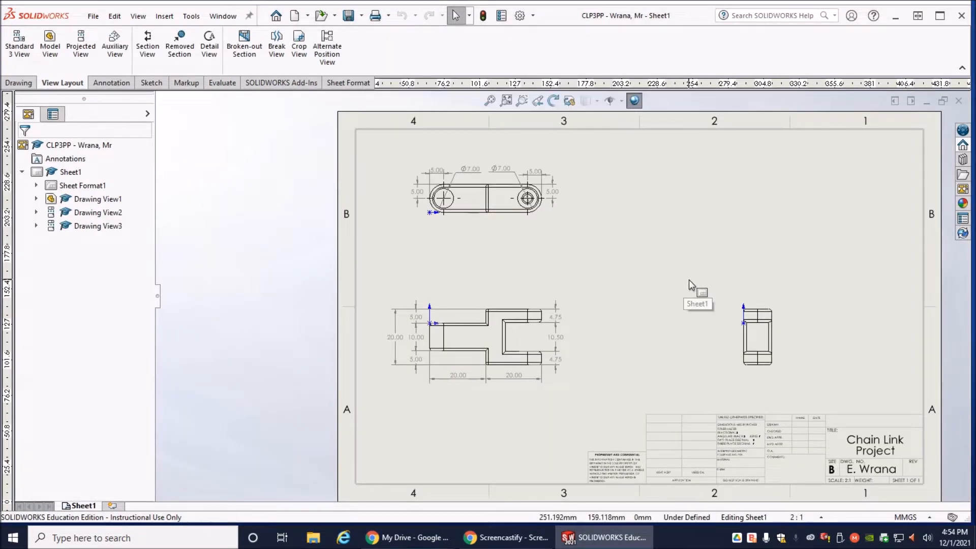
pyautogui.scroll(-1, 689, 280)
pyautogui.scroll(5, 691, 279)
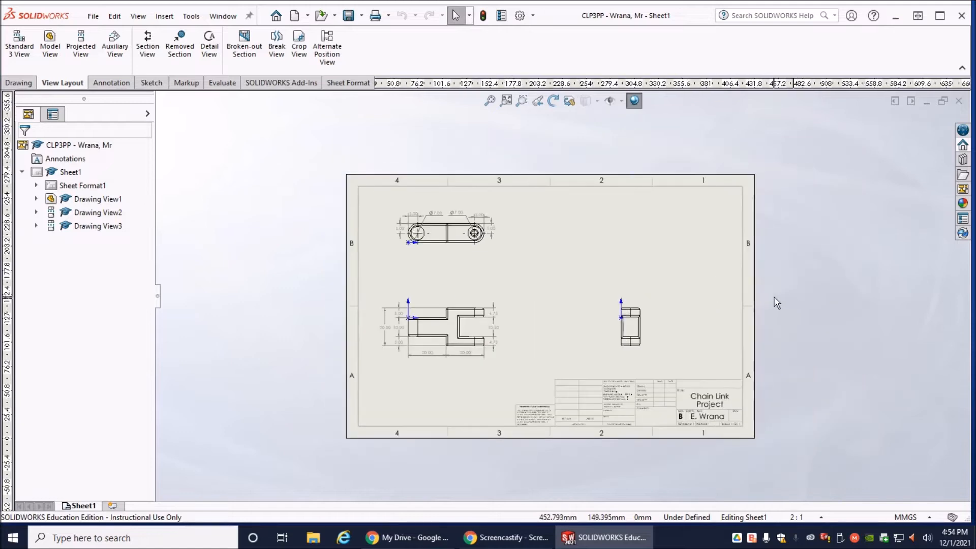
pyautogui.scroll(-2, 776, 302)
pyautogui.scroll(3, 771, 303)
pyautogui.scroll(-1, 771, 303)
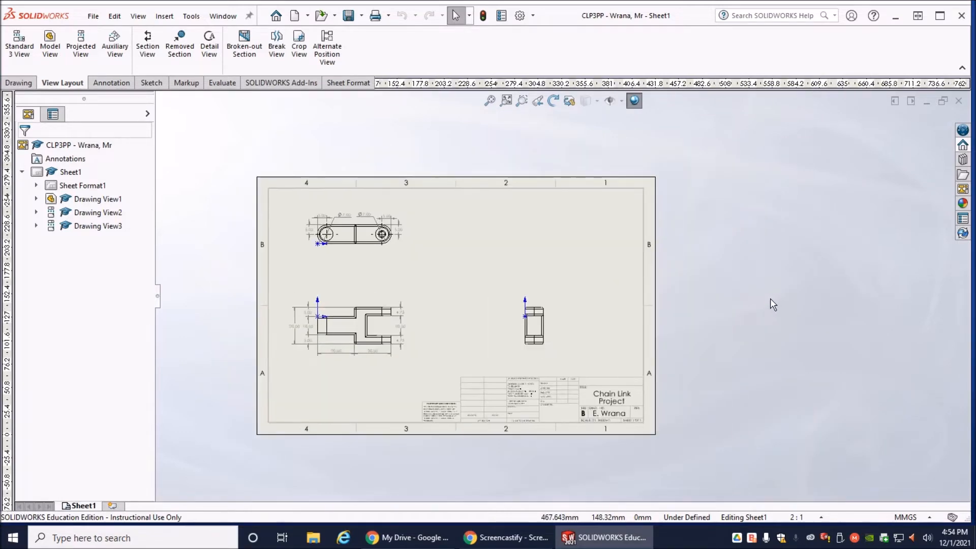
pyautogui.click(963, 188)
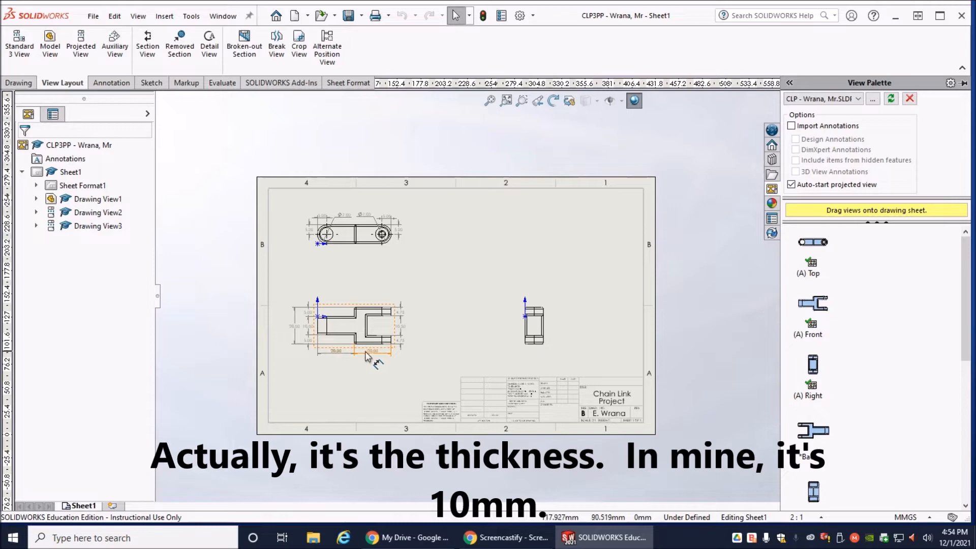
# - Dimension the link's overall thickness in the top view between its two long outer edges, placing it outside the existing 5.00 dimension
pyautogui.scroll(-4, 350, 358)
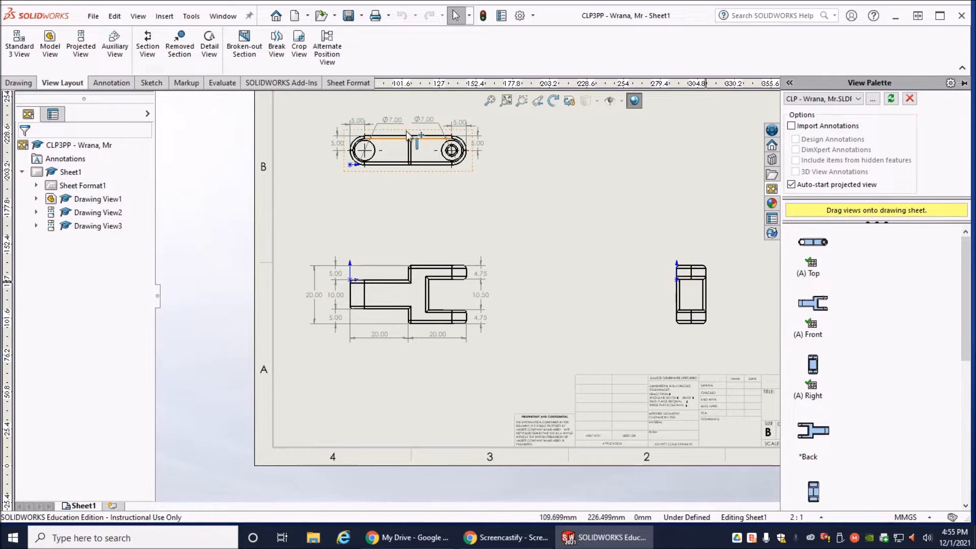
pyautogui.click(109, 83)
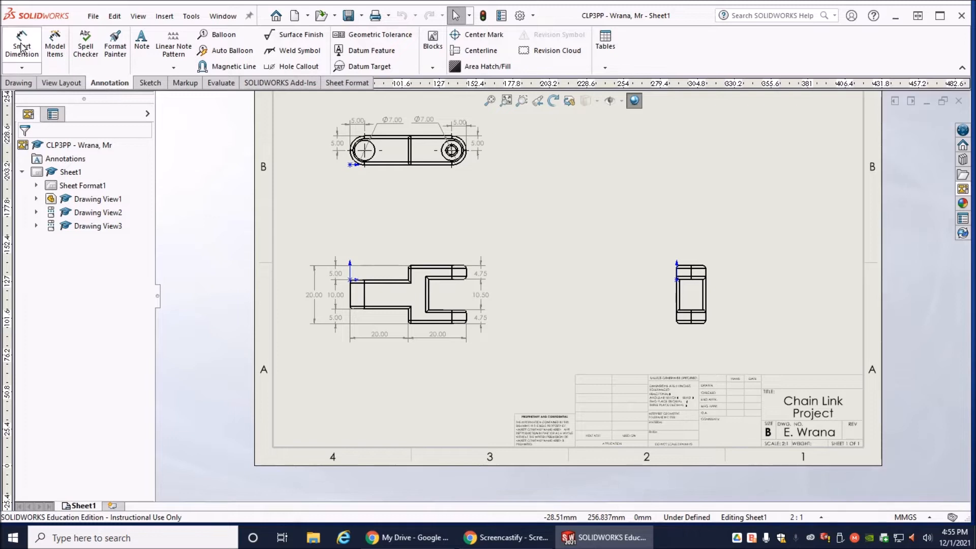
pyautogui.click(21, 49)
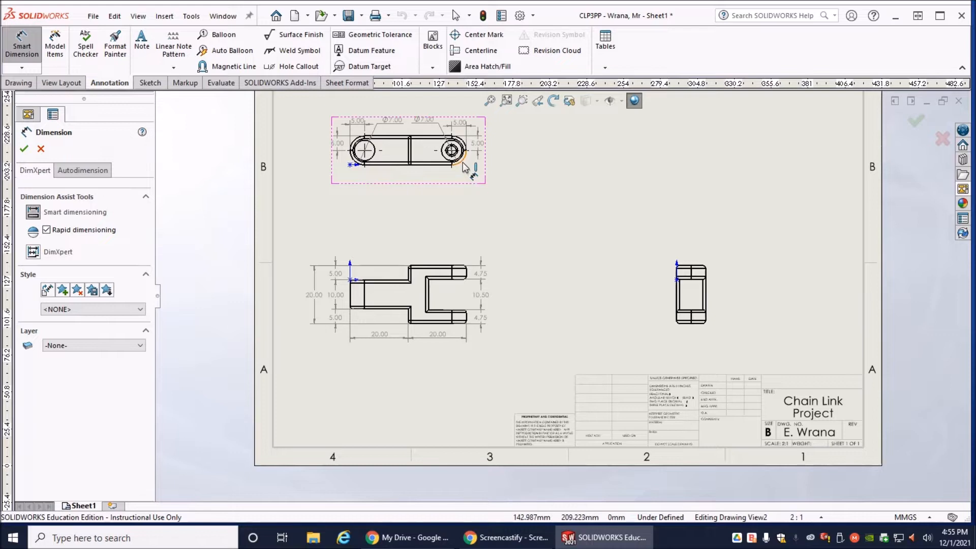
pyautogui.click(381, 147)
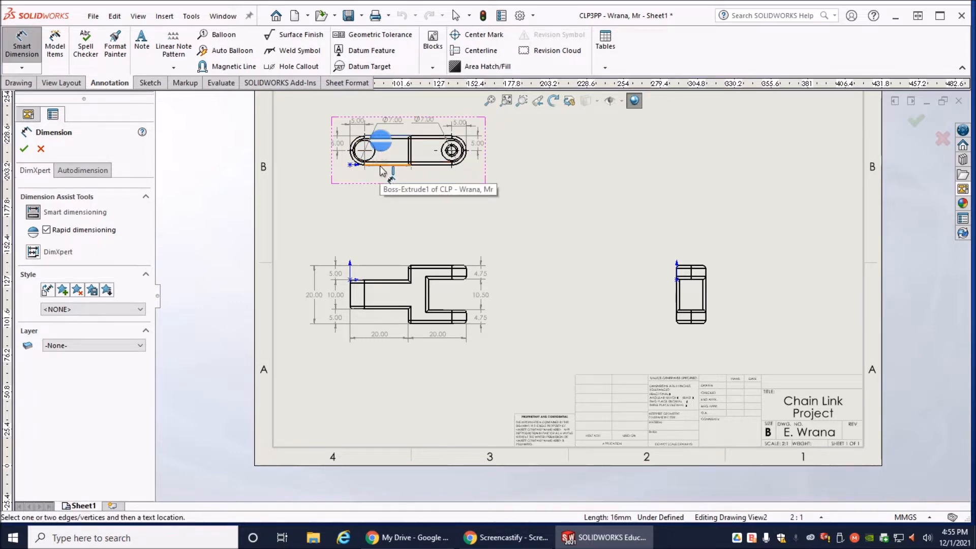
pyautogui.click(363, 163)
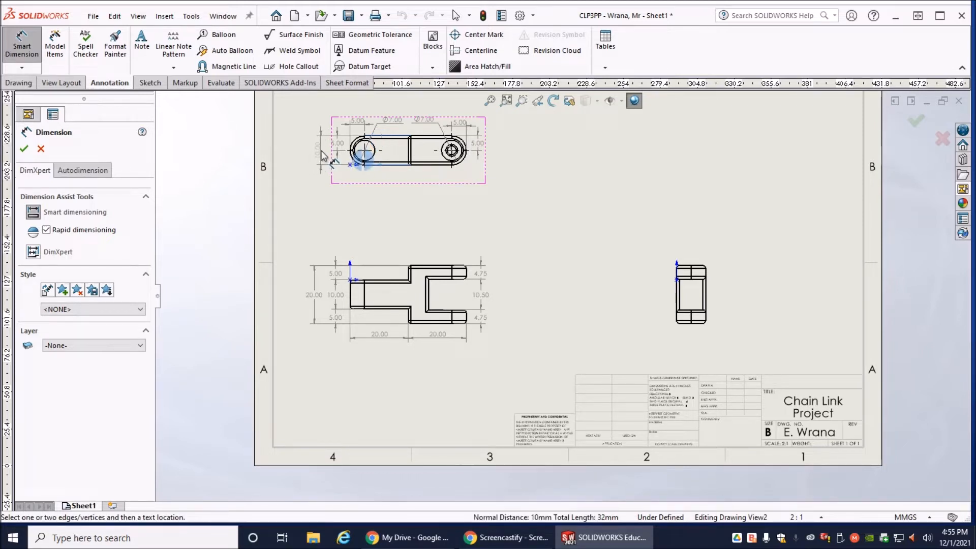
pyautogui.click(322, 157)
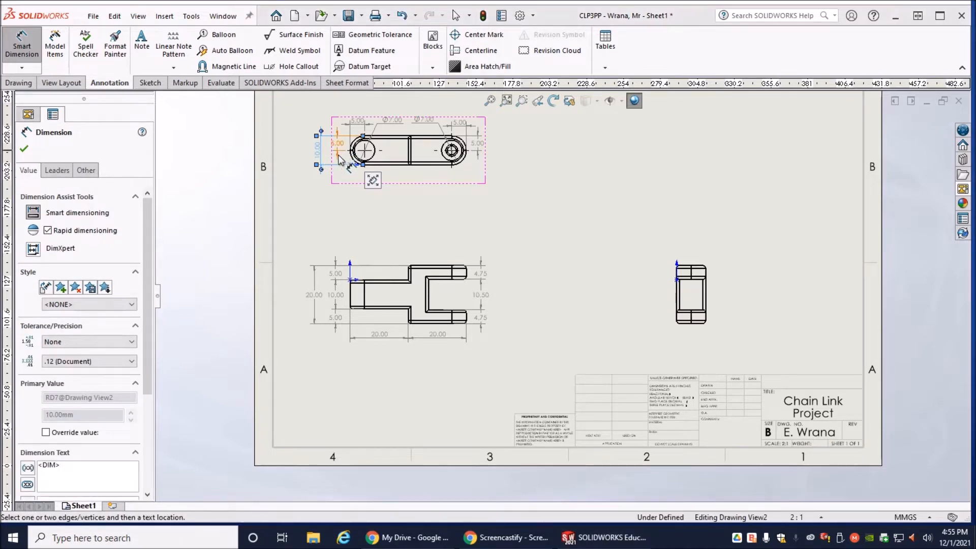
pyautogui.scroll(-4, 341, 160)
pyautogui.moveTo(400, 189)
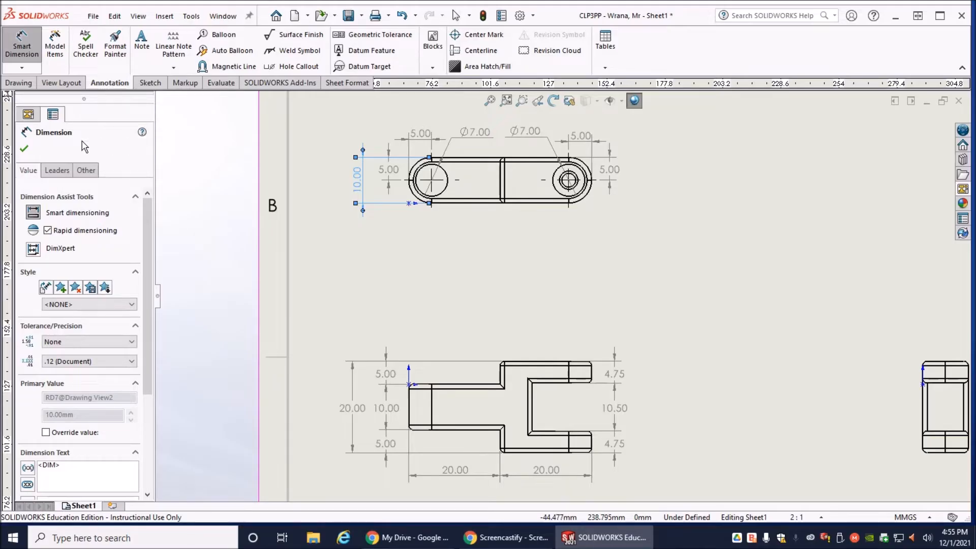
pyautogui.click(24, 149)
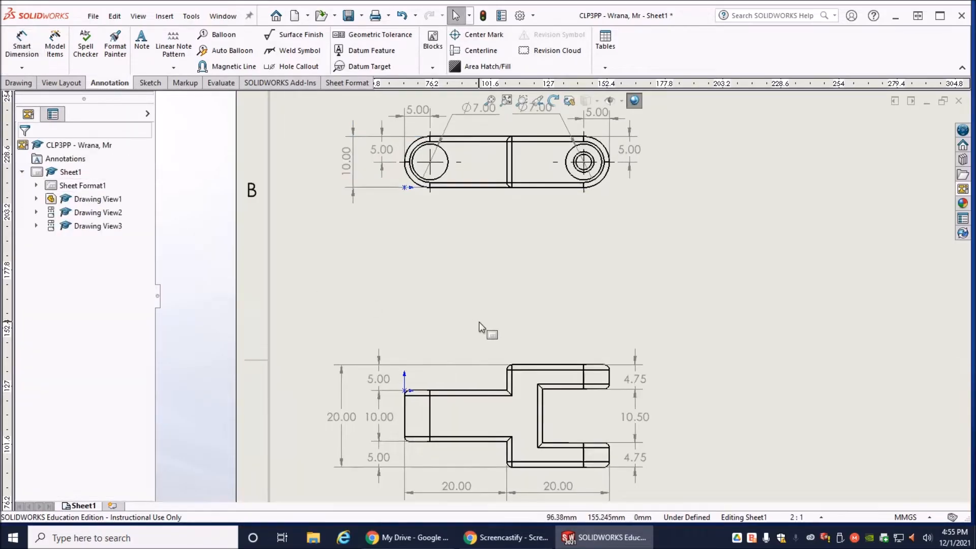
# - Add a note reading "Top View" centred beneath the top view of the chain link
pyautogui.scroll(2, 479, 322)
pyautogui.scroll(3, 539, 350)
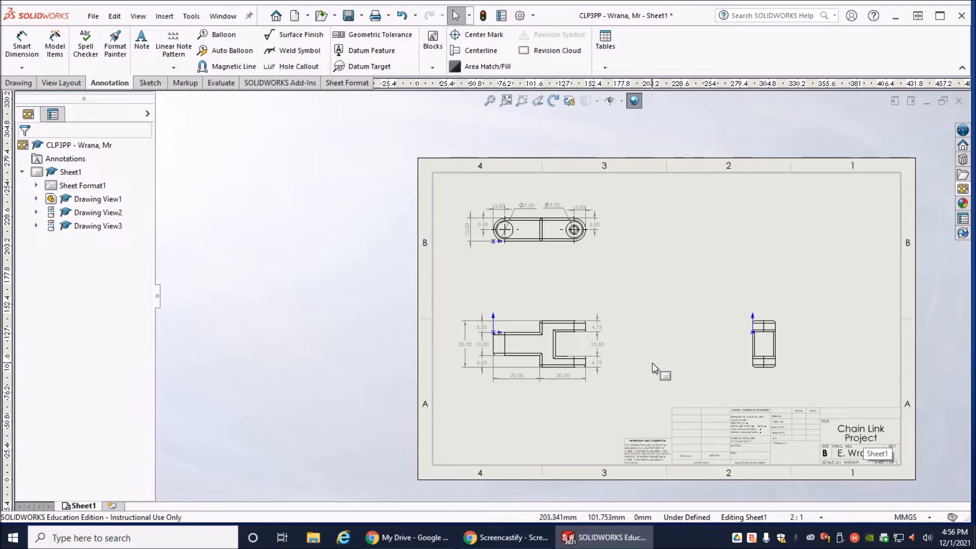
pyautogui.scroll(-1, 623, 405)
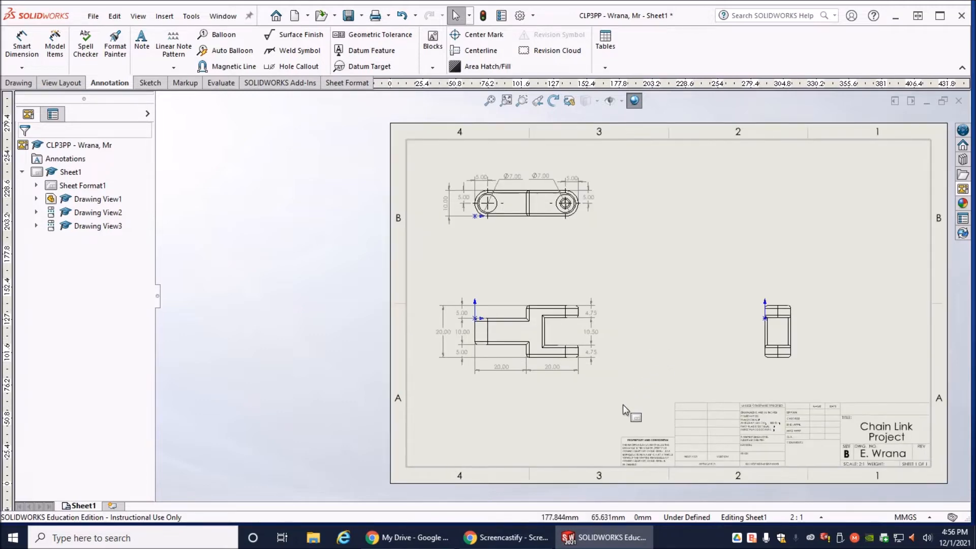
pyautogui.scroll(-1, 603, 356)
pyautogui.scroll(-2, 587, 380)
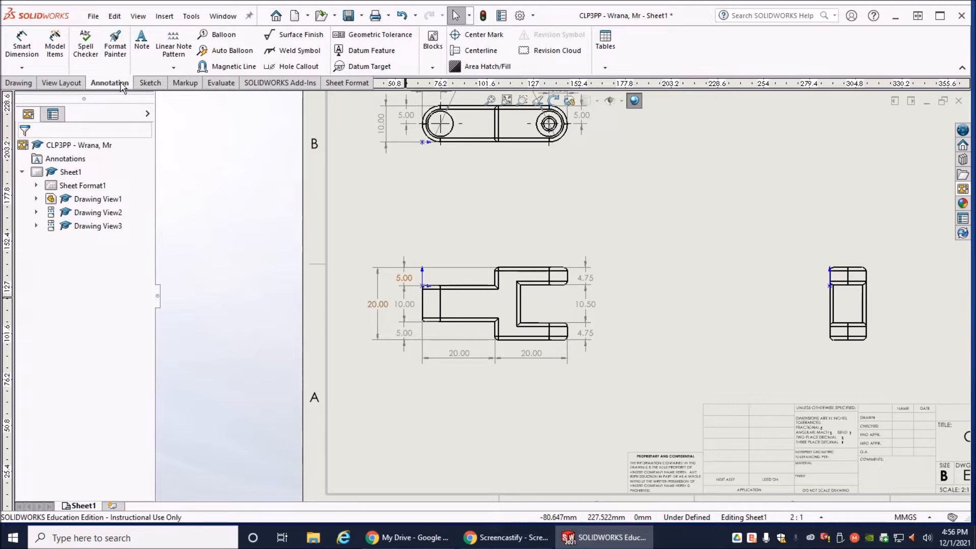
pyautogui.click(142, 47)
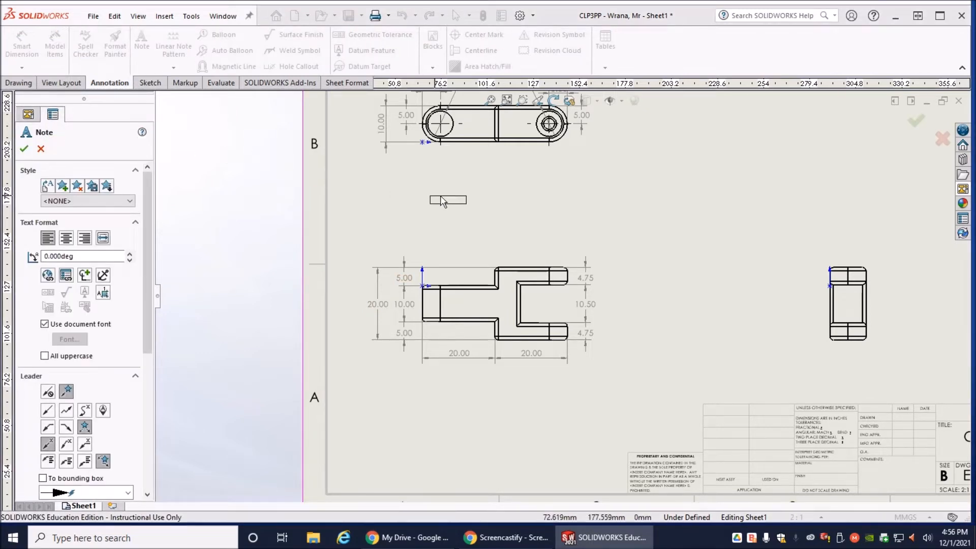
pyautogui.click(470, 178)
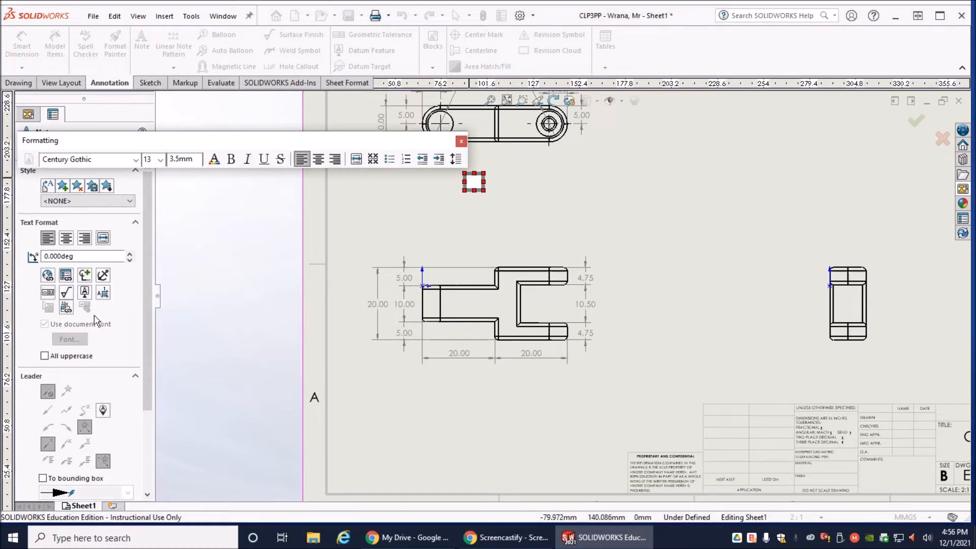
pyautogui.moveTo(99, 146); pyautogui.dragTo(244, 294)
pyautogui.scroll(-5, 430, 209)
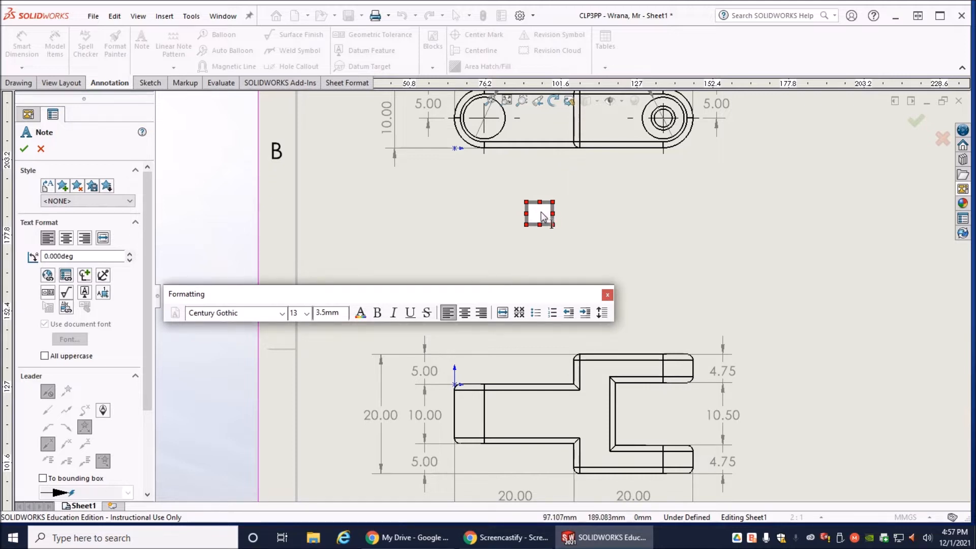
pyautogui.write('Top ')
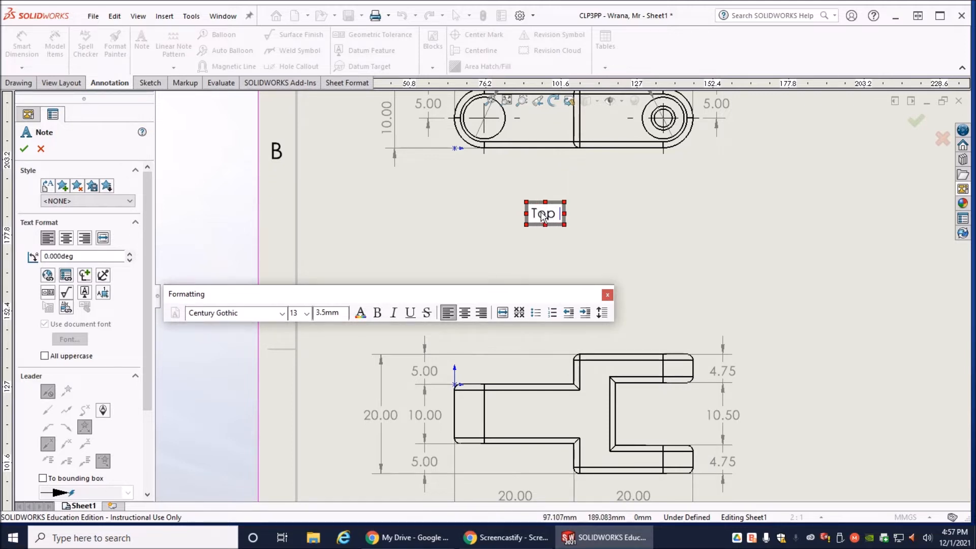
pyautogui.write('View')
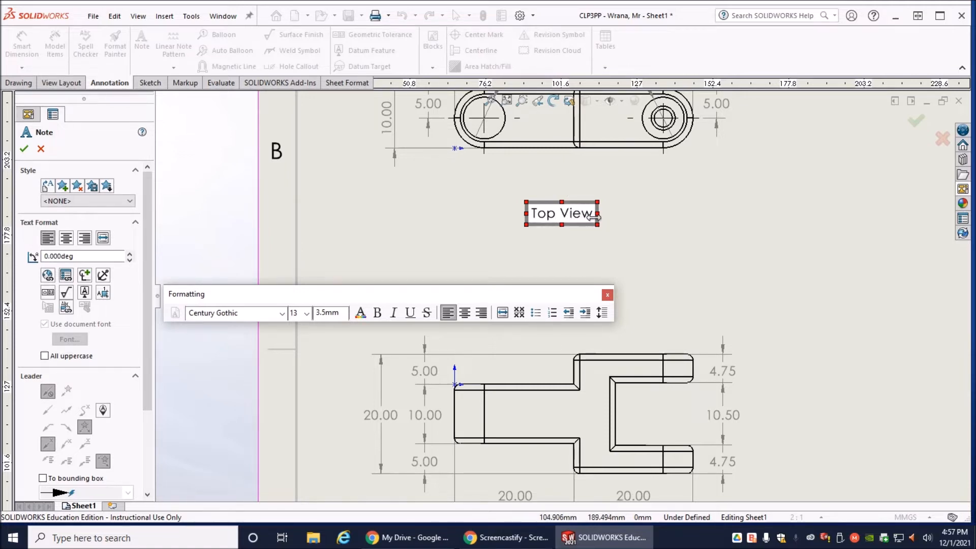
# - Format the "Top View" note text as size 24 and underlined, and finish the note
pyautogui.moveTo(586, 219); pyautogui.dragTo(536, 212)
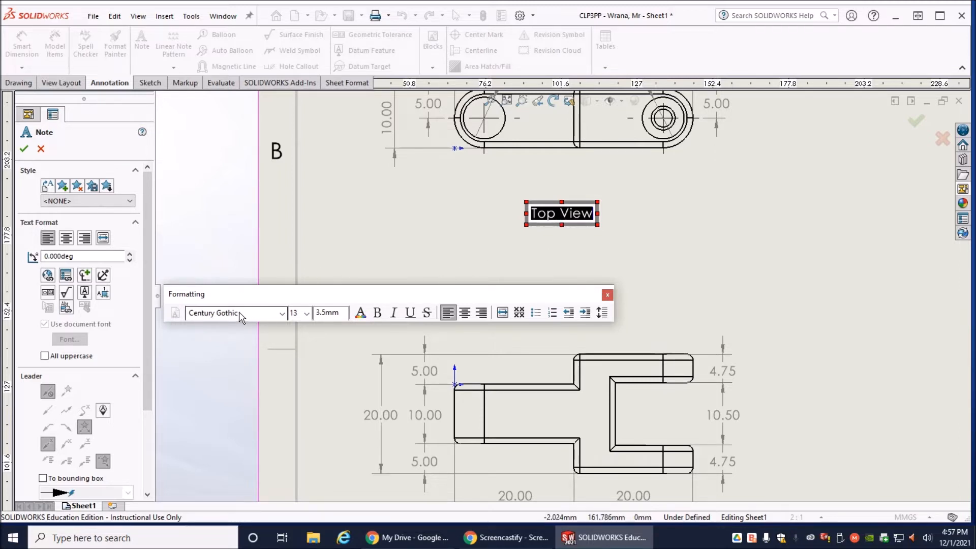
pyautogui.click(307, 316)
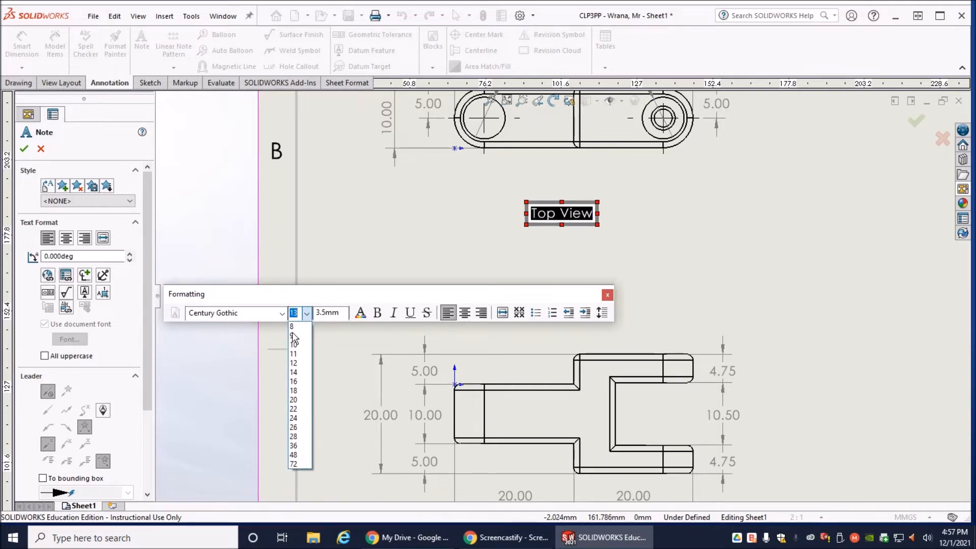
pyautogui.click(297, 418)
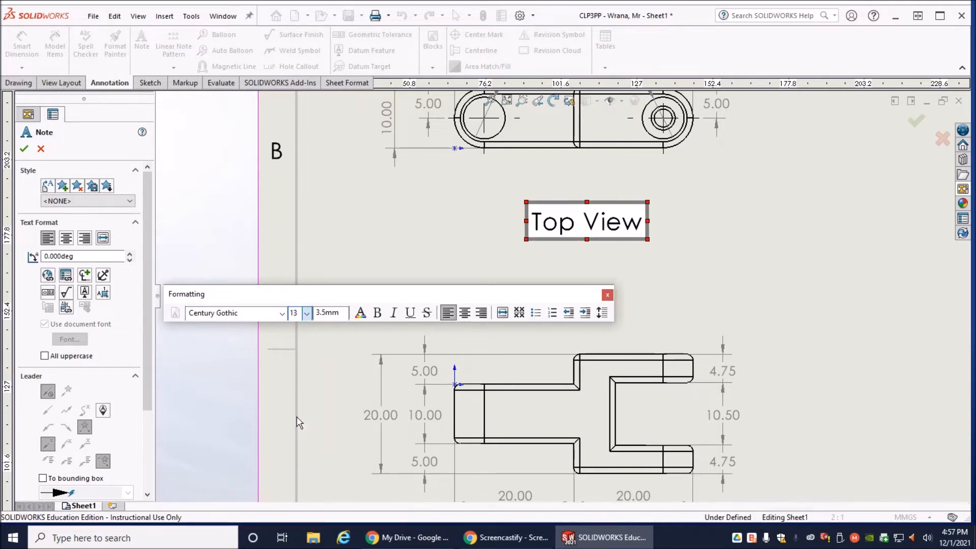
pyautogui.click(411, 313)
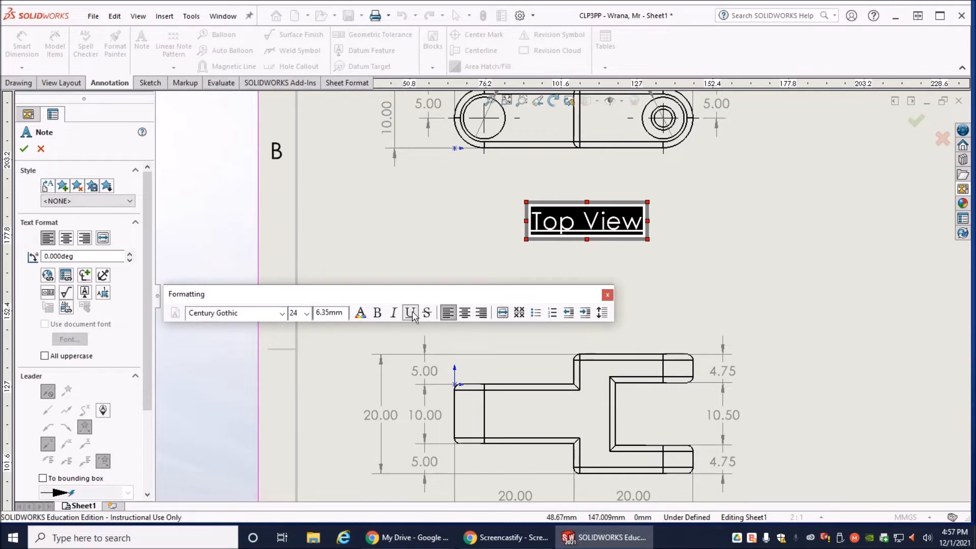
pyautogui.click(562, 203)
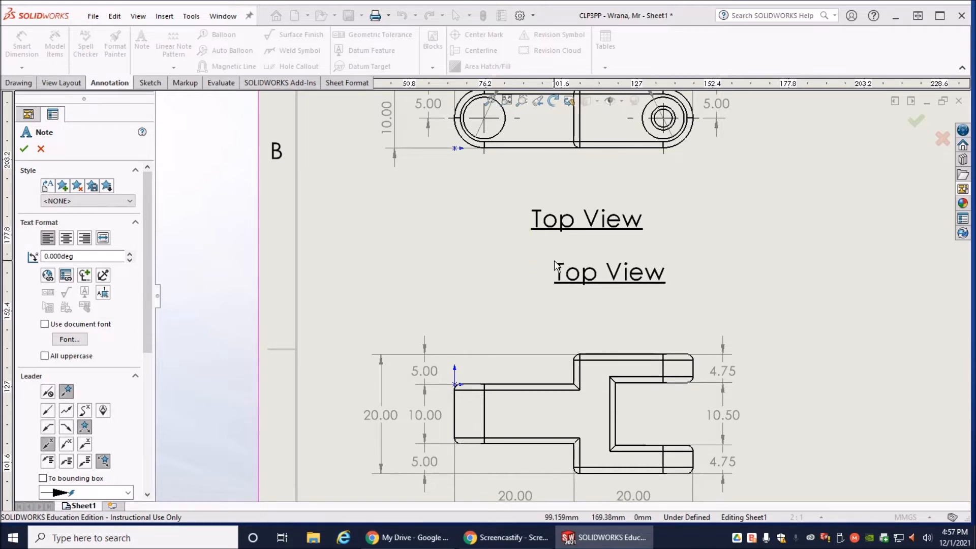
# - Place another note in the same format beneath the side view and change its text to "Side View"
pyautogui.scroll(1, 555, 261)
pyautogui.scroll(2, 554, 261)
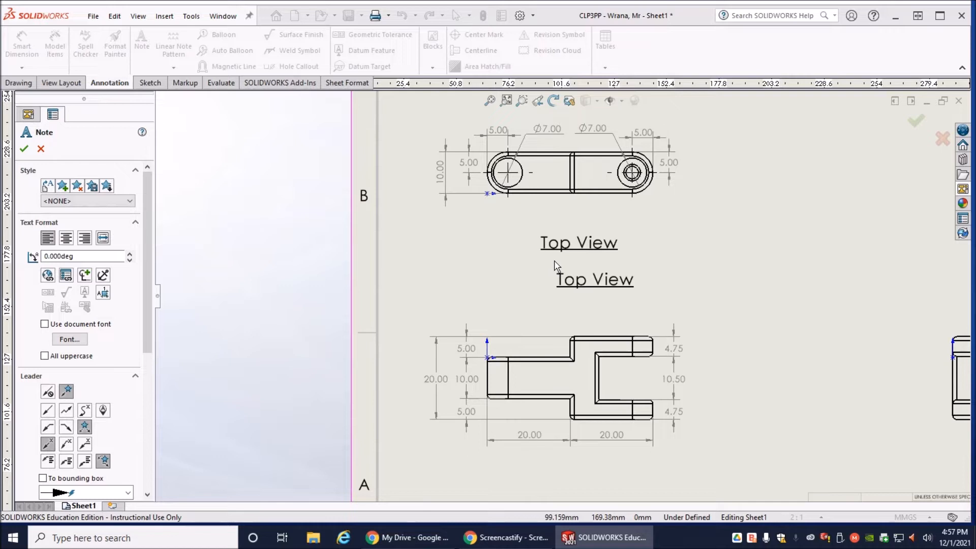
pyautogui.scroll(2, 554, 261)
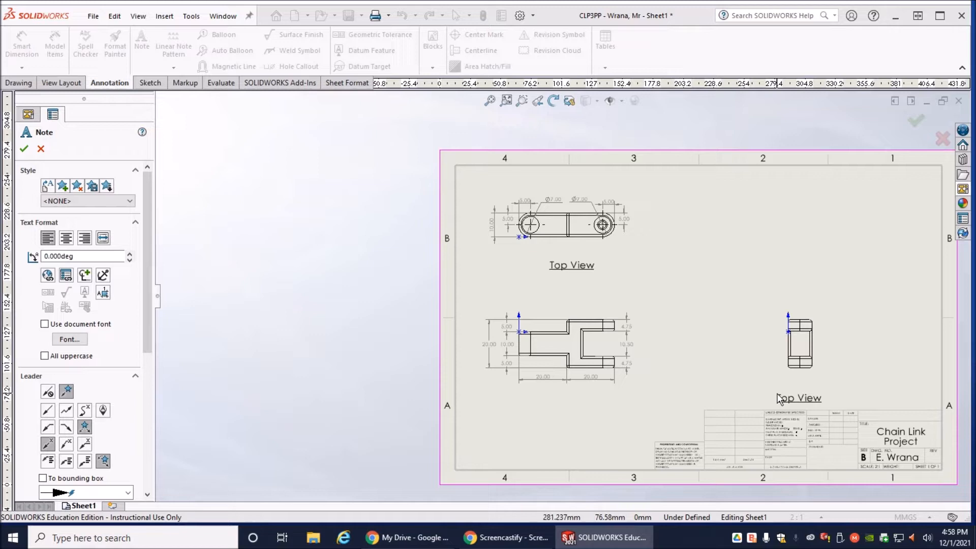
pyautogui.click(778, 399)
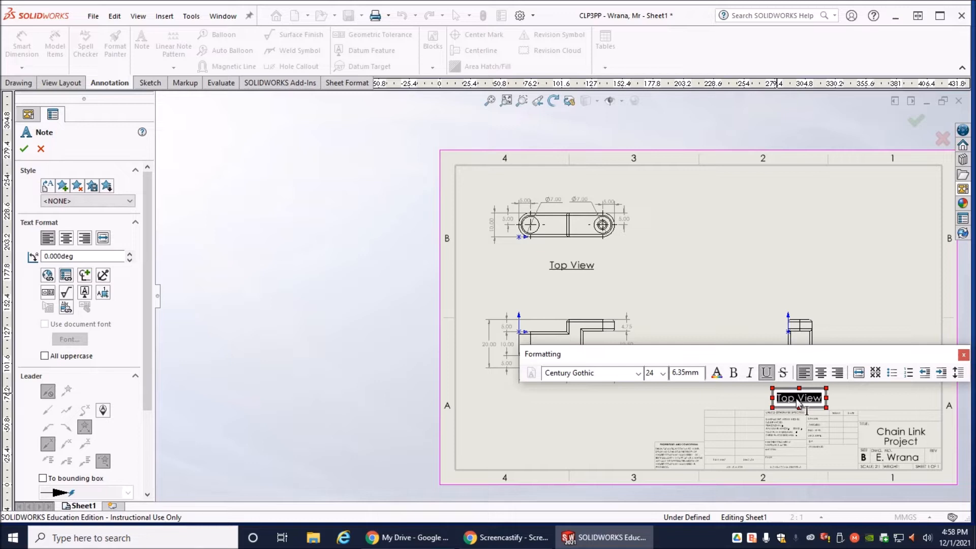
pyautogui.press('Left')
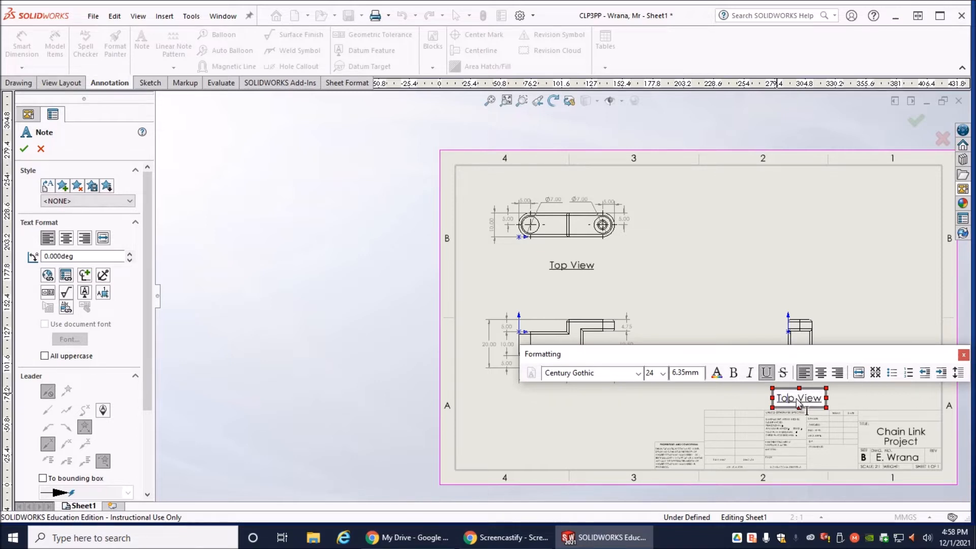
pyautogui.press('Delete')
pyautogui.press('Delete')
pyautogui.press('Delete')
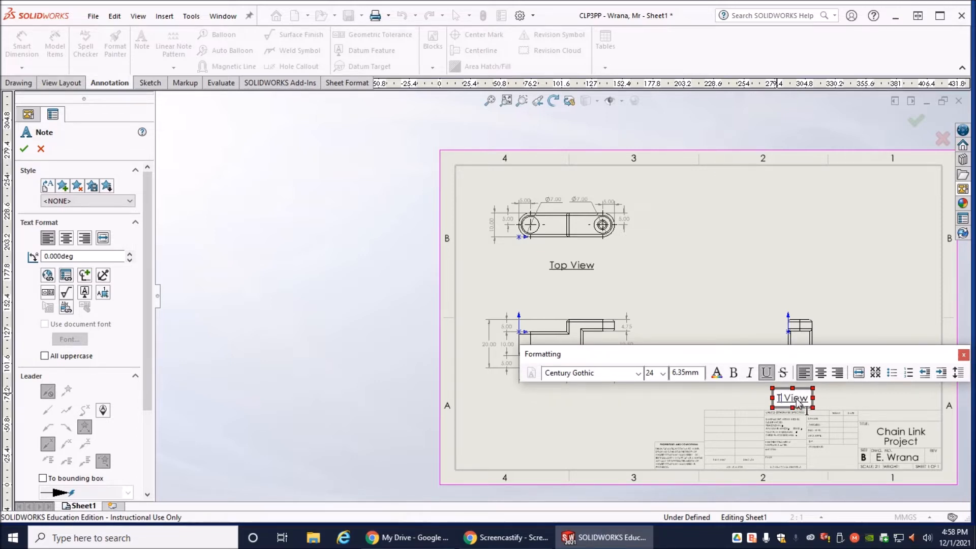
pyautogui.write('Side')
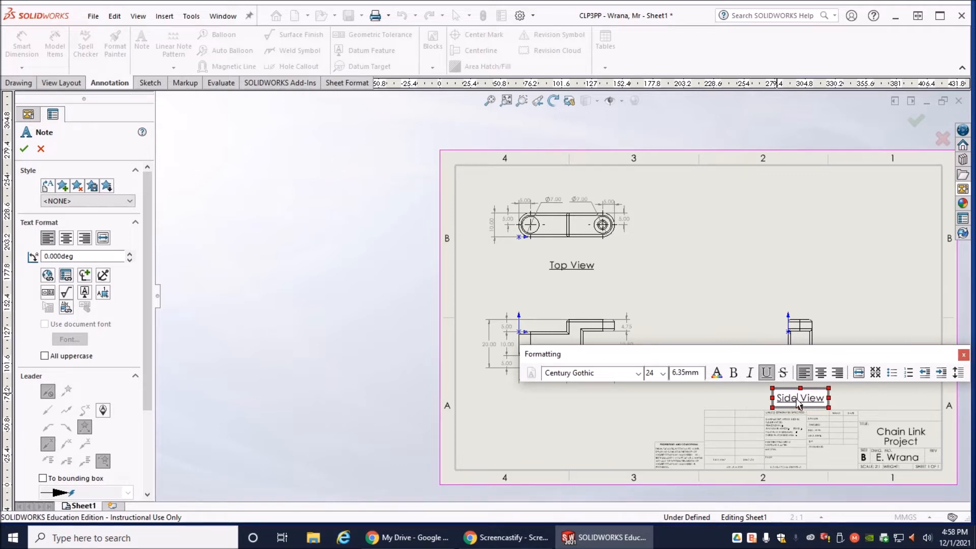
pyautogui.click(758, 312)
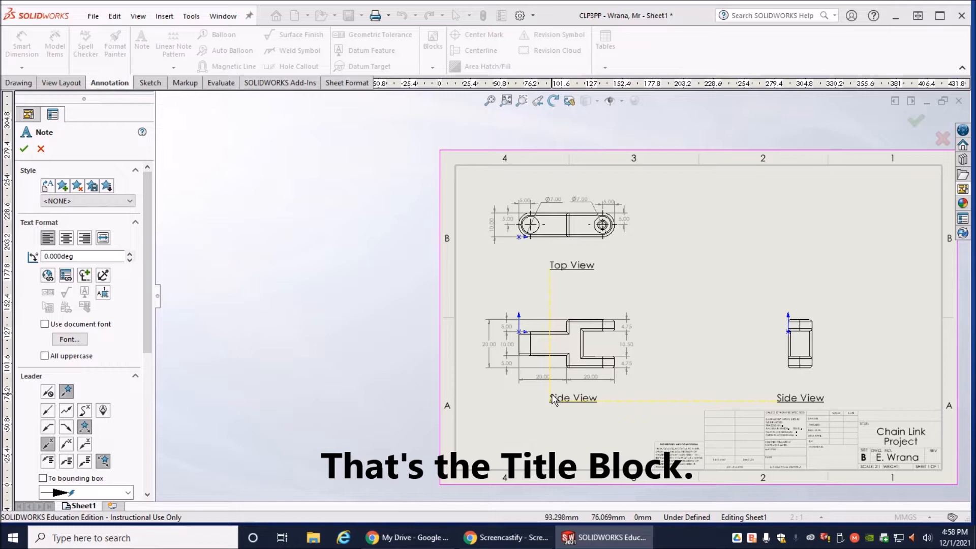
# - Place another copy of the label beneath the front view, change its text to "Front View" and finish the note
pyautogui.click(554, 399)
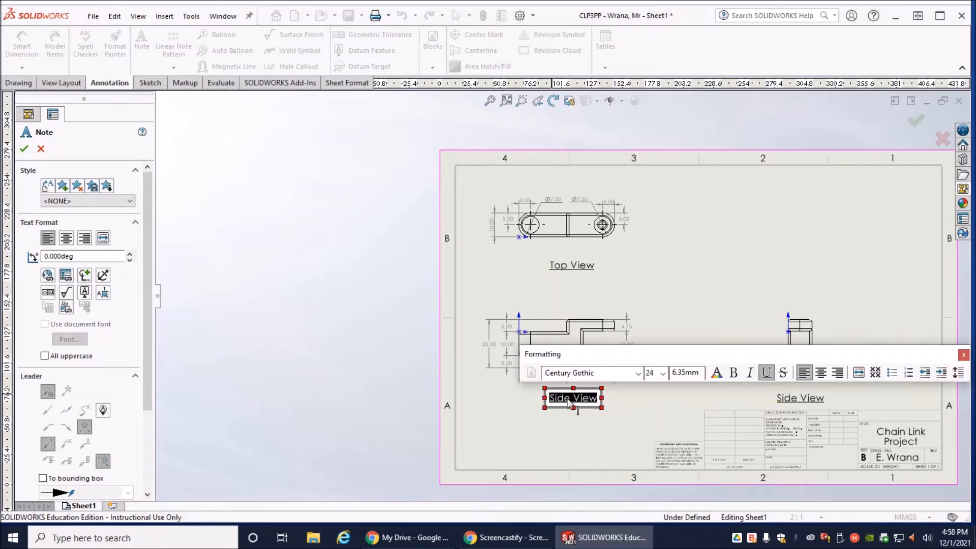
pyautogui.press('Left')
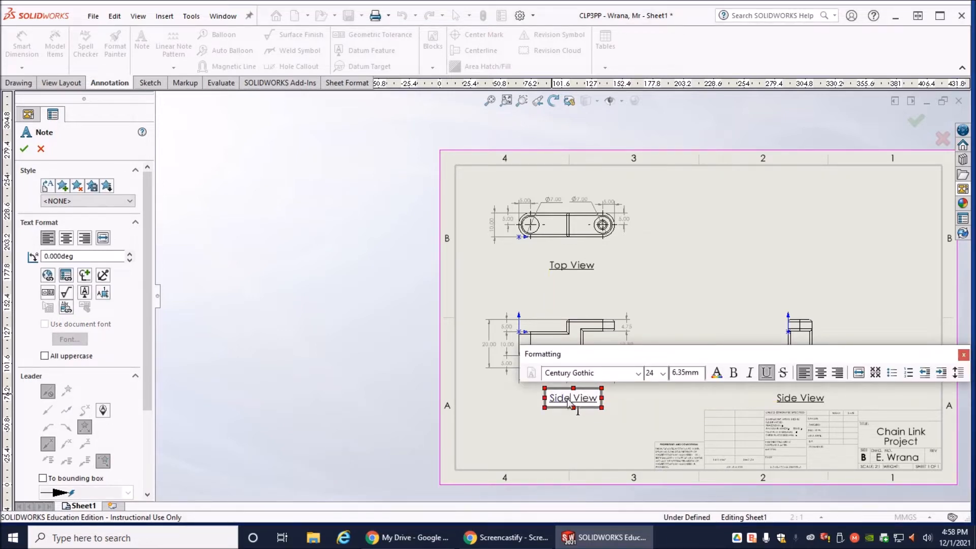
pyautogui.press('Delete')
pyautogui.press('Delete')
pyautogui.press('Delete')
pyautogui.press('Delete')
pyautogui.write('Fro')
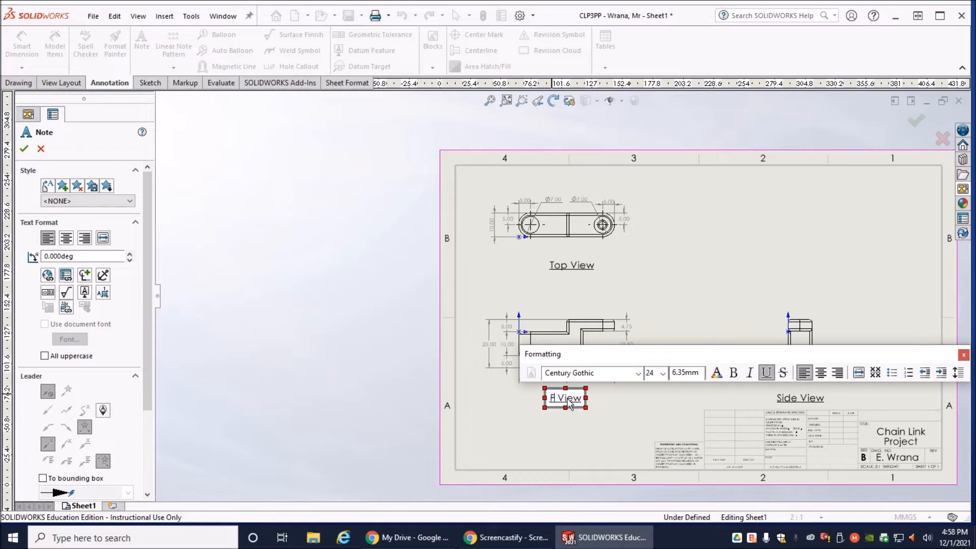
pyautogui.write('nt')
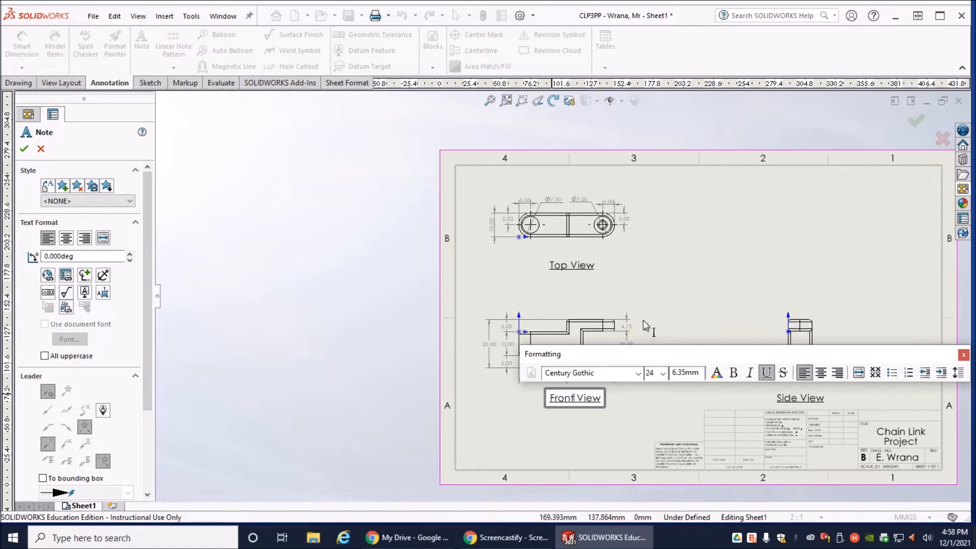
pyautogui.click(25, 149)
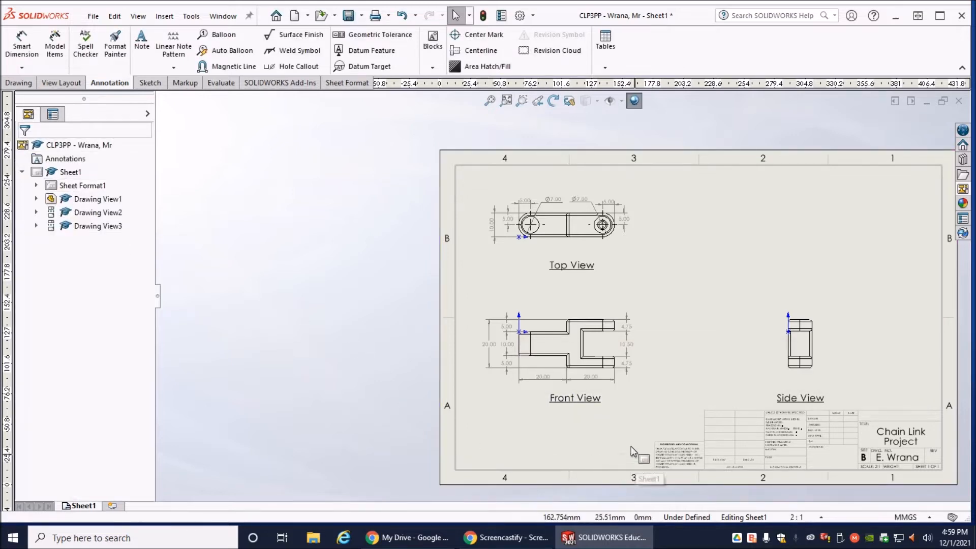
# - Shift the "Top View" and "Front View" labels slightly left so they sit centred beneath their views
pyautogui.click(577, 265)
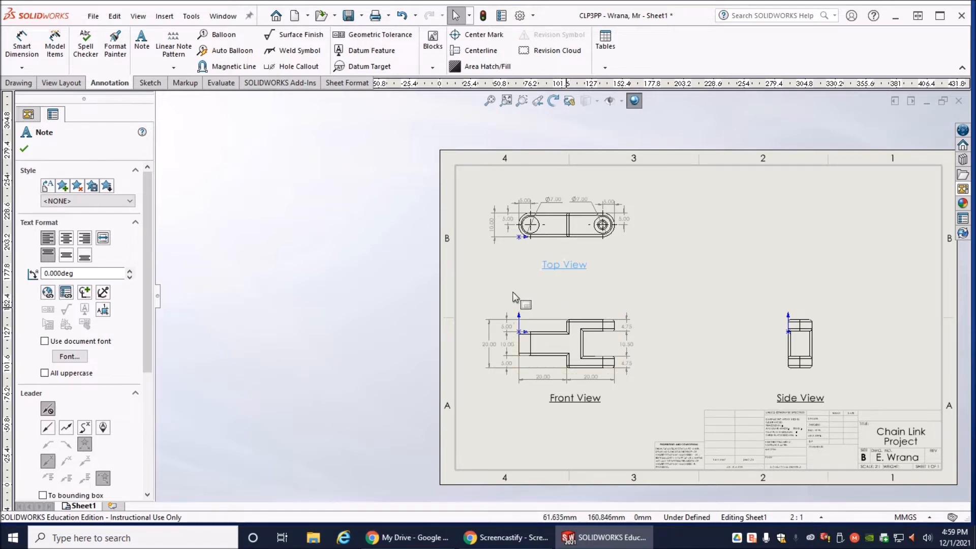
pyautogui.click(484, 277)
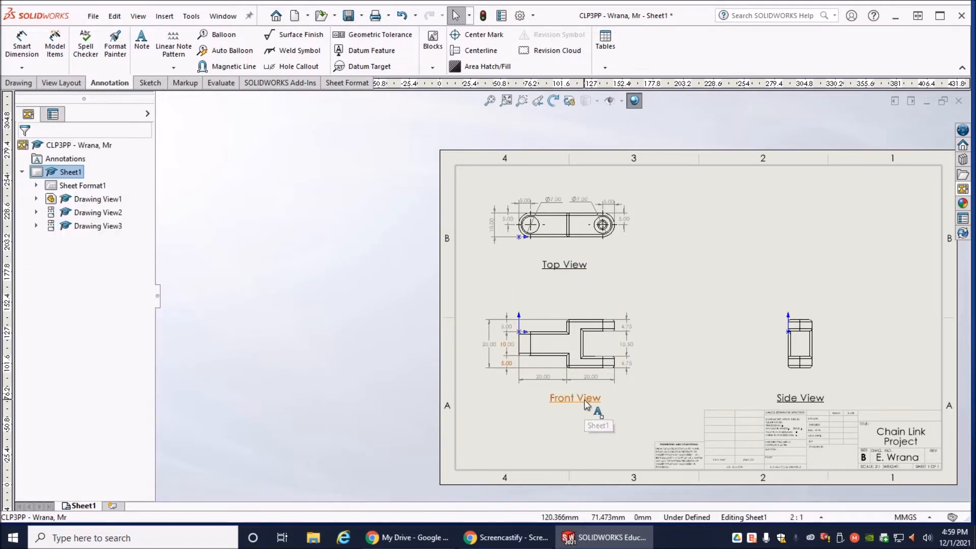
pyautogui.moveTo(584, 402)
pyautogui.mouseDown()
pyautogui.moveTo(569, 398)
pyautogui.moveTo(581, 405)
pyautogui.mouseUp()
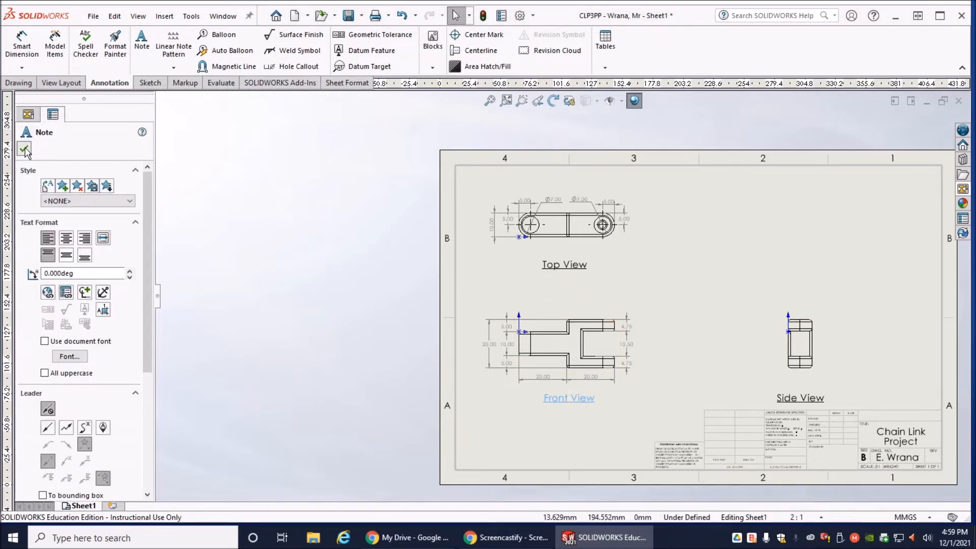
pyautogui.click(24, 148)
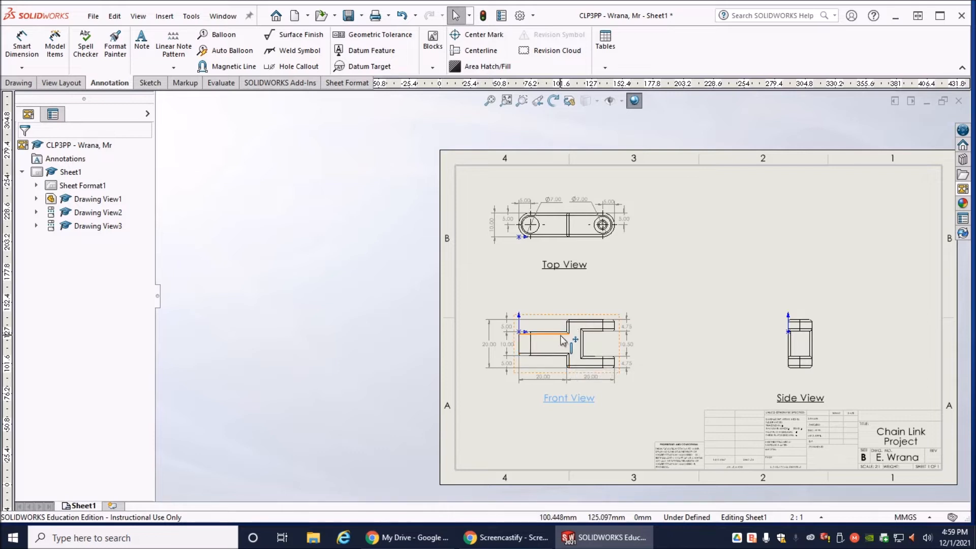
pyautogui.click(962, 189)
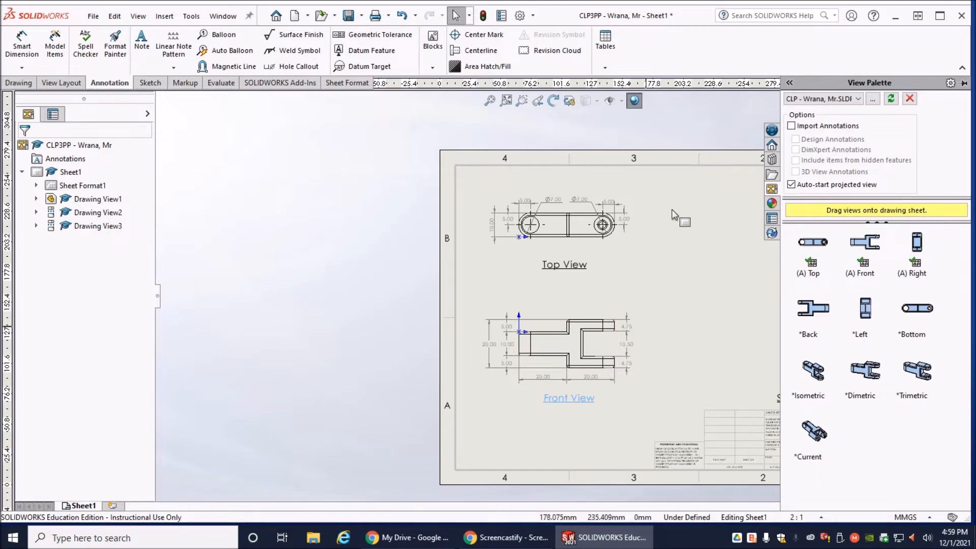
pyautogui.scroll(4, 710, 280)
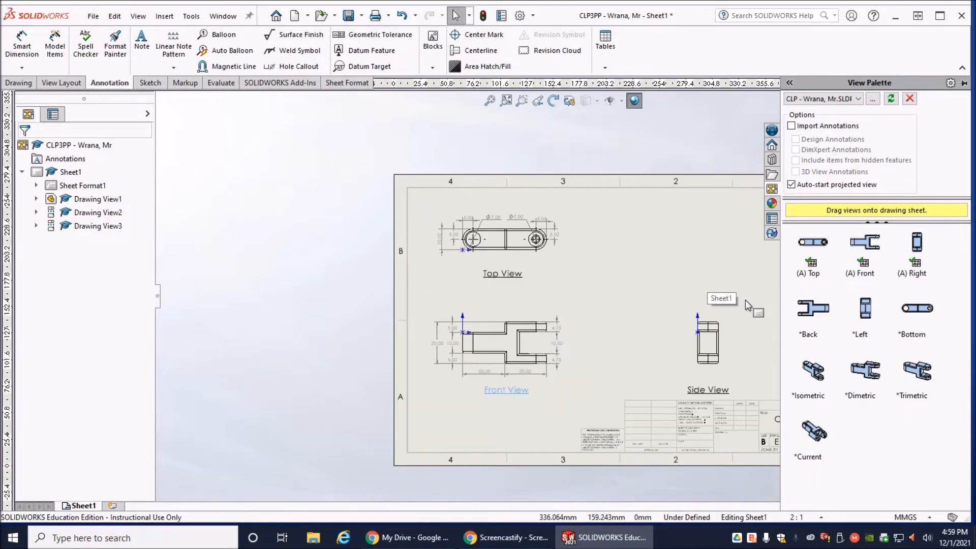
pyautogui.scroll(-4, 742, 300)
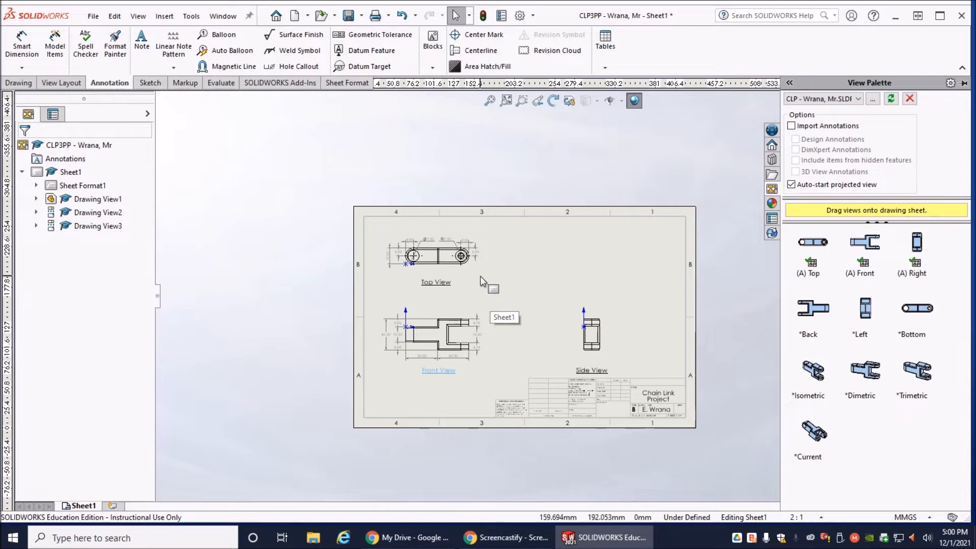
# - Attach a leader note to the lower arc of the top view's right rounded end and begin it with "Note:"
pyautogui.scroll(-10, 478, 270)
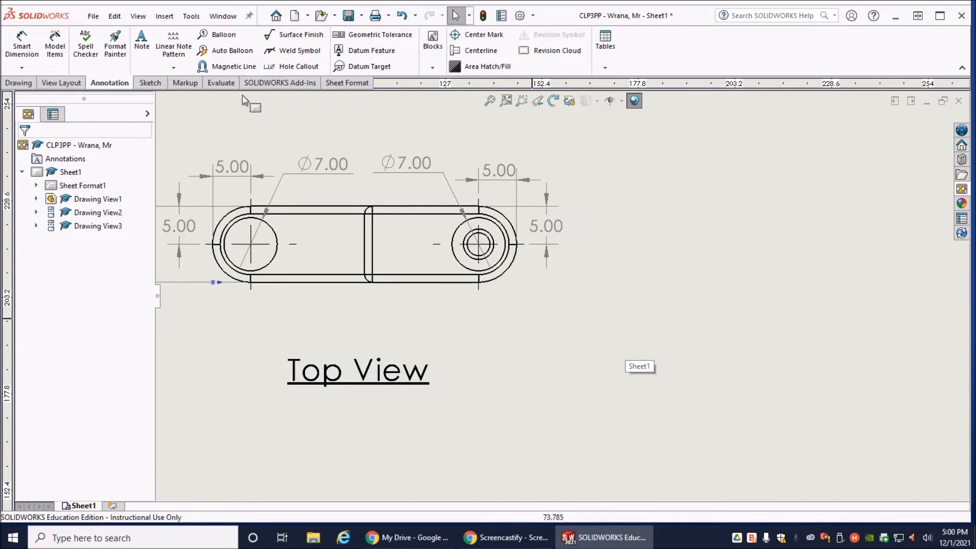
pyautogui.click(142, 46)
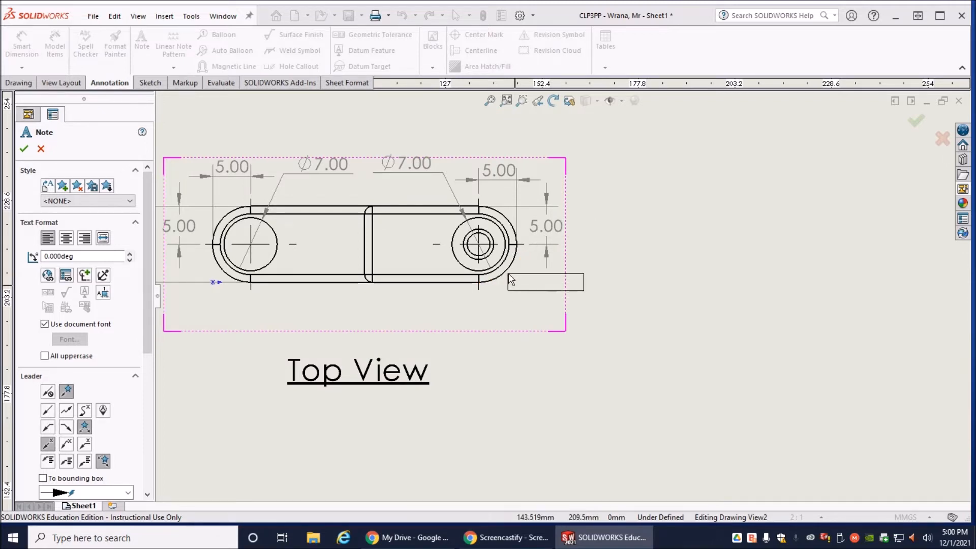
pyautogui.click(508, 275)
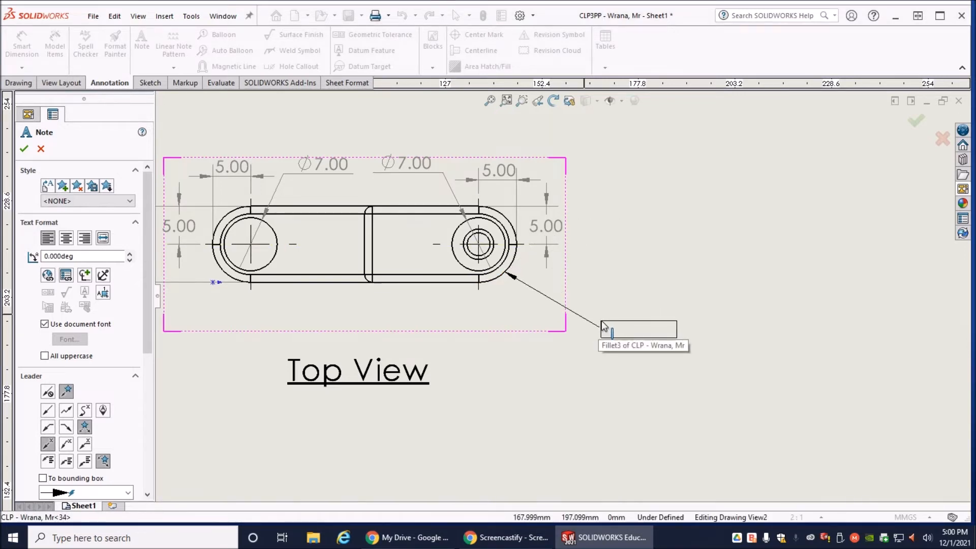
pyautogui.click(604, 327)
pyautogui.write('Note:')
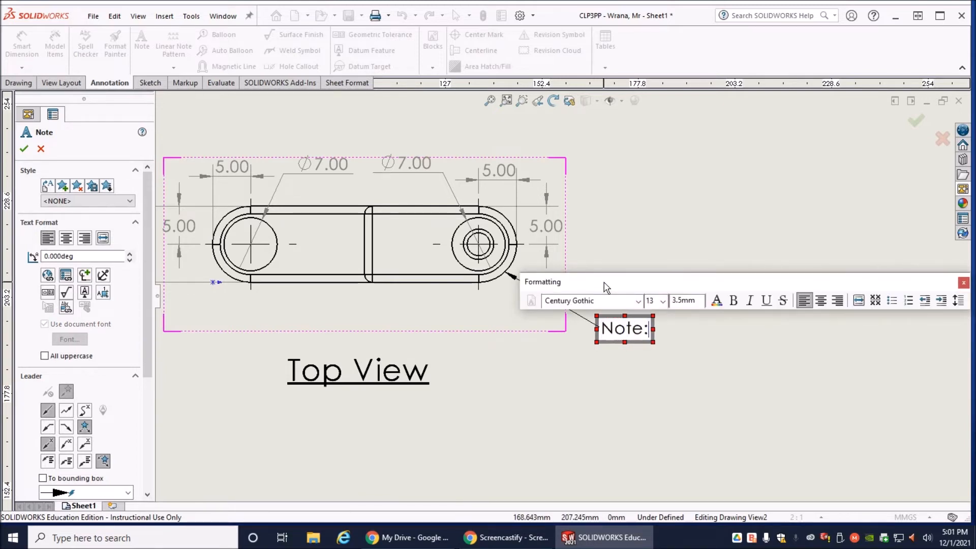
# - Add a second line reading "5mm Radius Fillet" to the top view's leader note
pyautogui.press('Return')
pyautogui.write('5mm Rad')
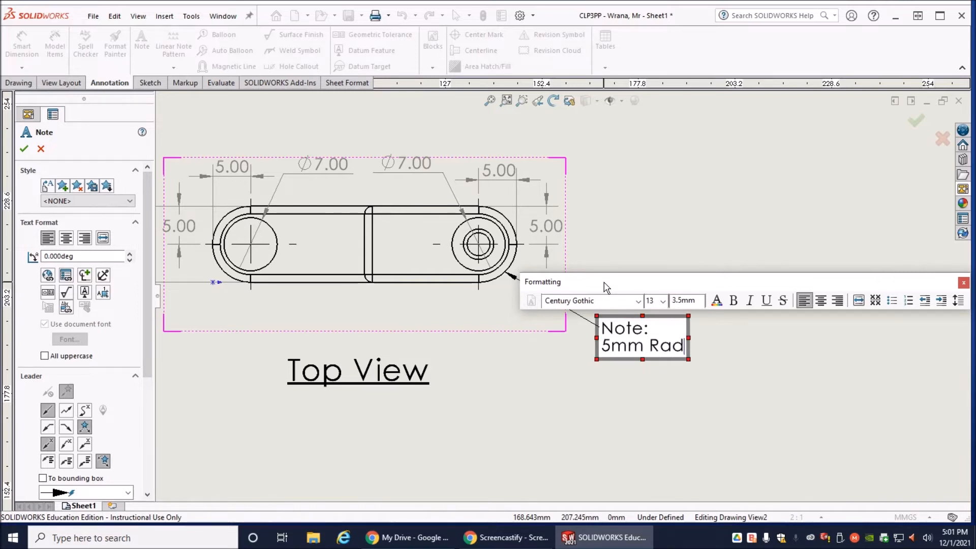
pyautogui.write('uis')
pyautogui.press('BackSpace')
pyautogui.press('BackSpace')
pyautogui.press('BackSpace')
pyautogui.write('is Fi')
pyautogui.press('BackSpace')
pyautogui.press('BackSpace')
pyautogui.press('BackSpace')
pyautogui.press('BackSpace')
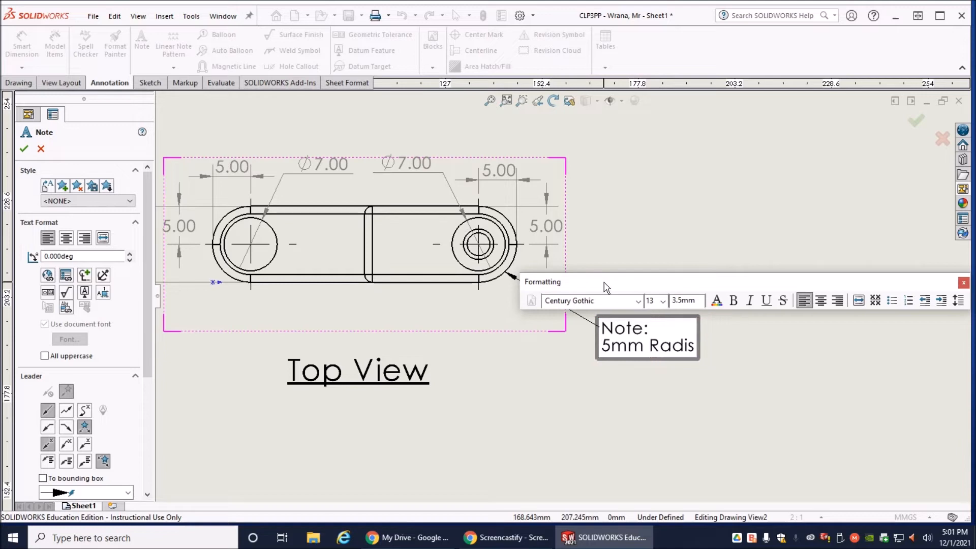
pyautogui.write('us')
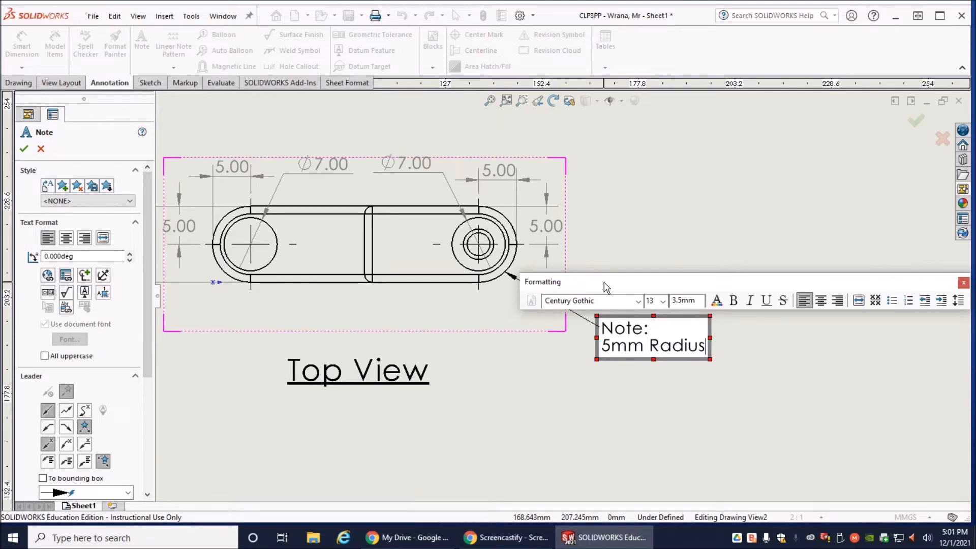
pyautogui.write(' Fillet')
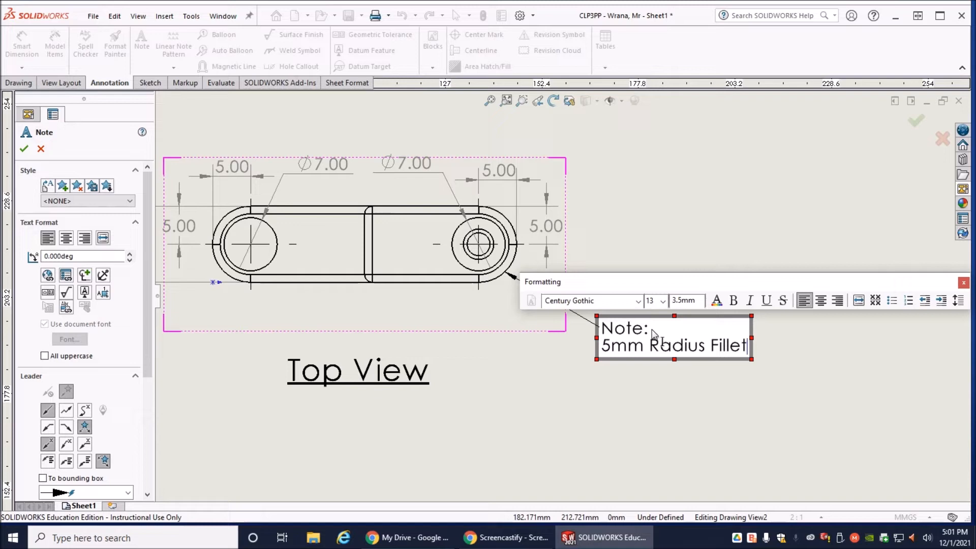
# - Underline the "Note:" heading in the top view's fillet note and finish the note
pyautogui.moveTo(653, 334); pyautogui.dragTo(600, 337)
pyautogui.click(766, 301)
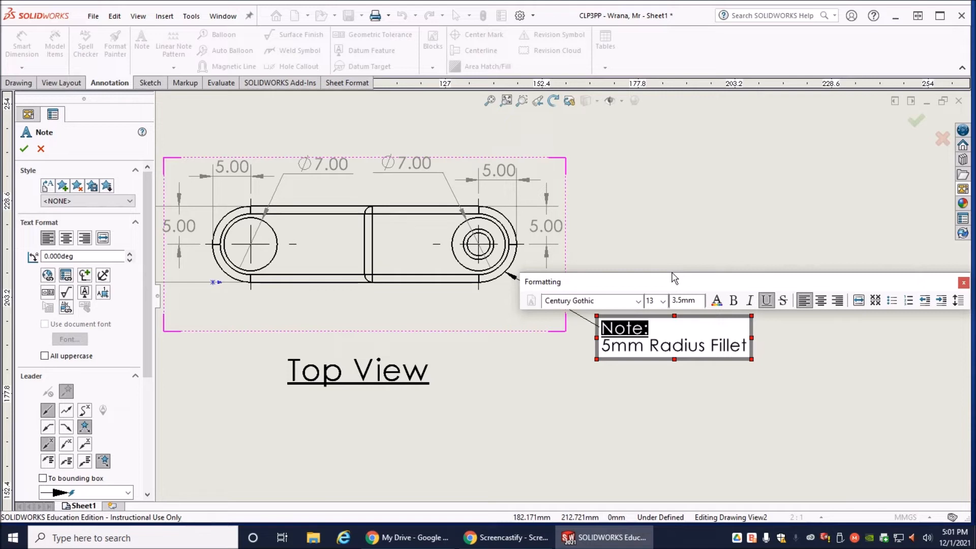
pyautogui.click(656, 231)
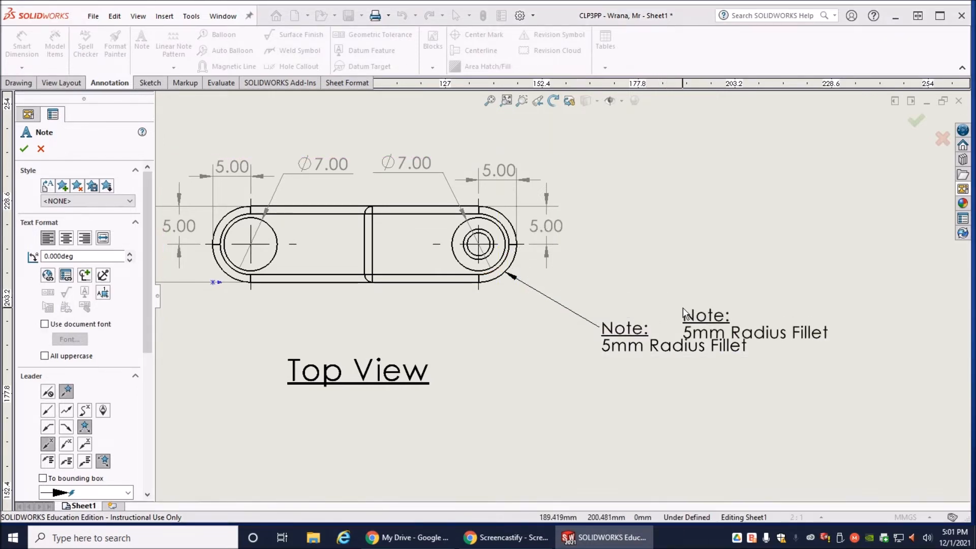
pyautogui.click(24, 149)
# - Attach a leader note to the side view's upper-left corner fillet, place its text up and to the left, and begin it with "Note:"
pyautogui.scroll(-1, 704, 385)
pyautogui.scroll(4, 706, 386)
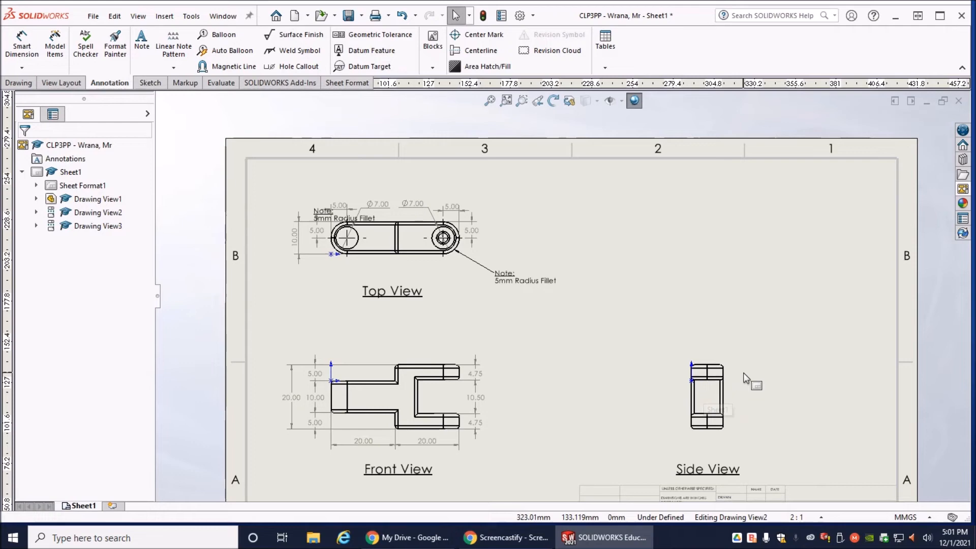
pyautogui.scroll(-2, 743, 373)
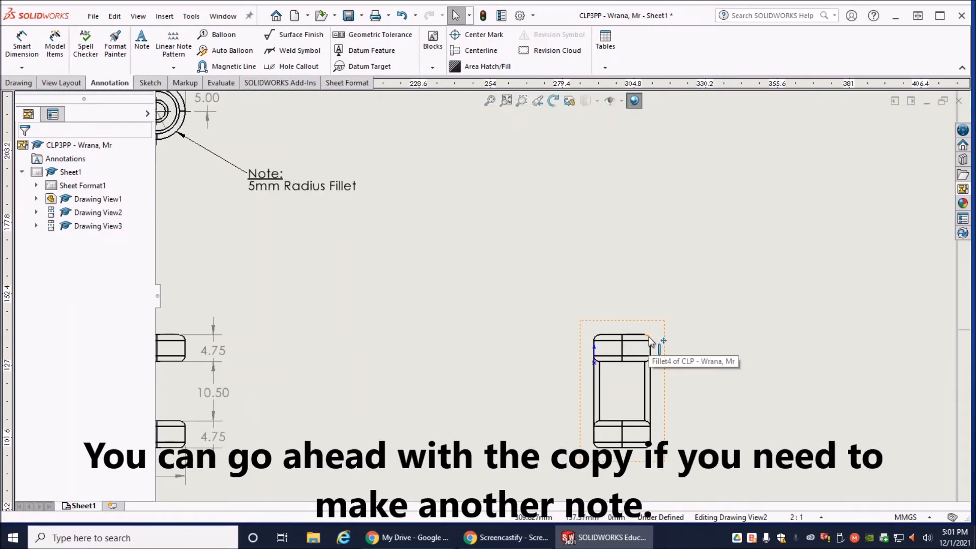
pyautogui.scroll(2, 651, 341)
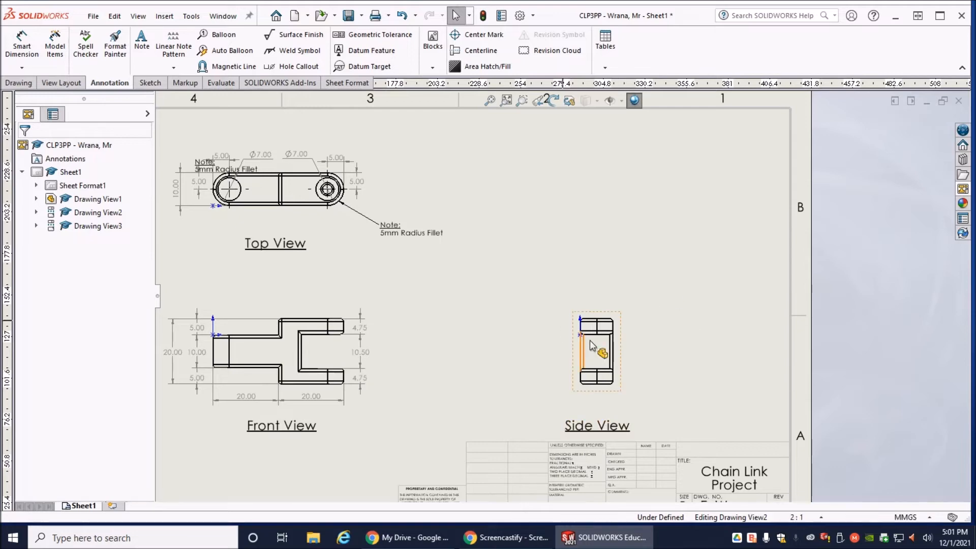
pyautogui.scroll(2, 598, 343)
pyautogui.scroll(-4, 582, 317)
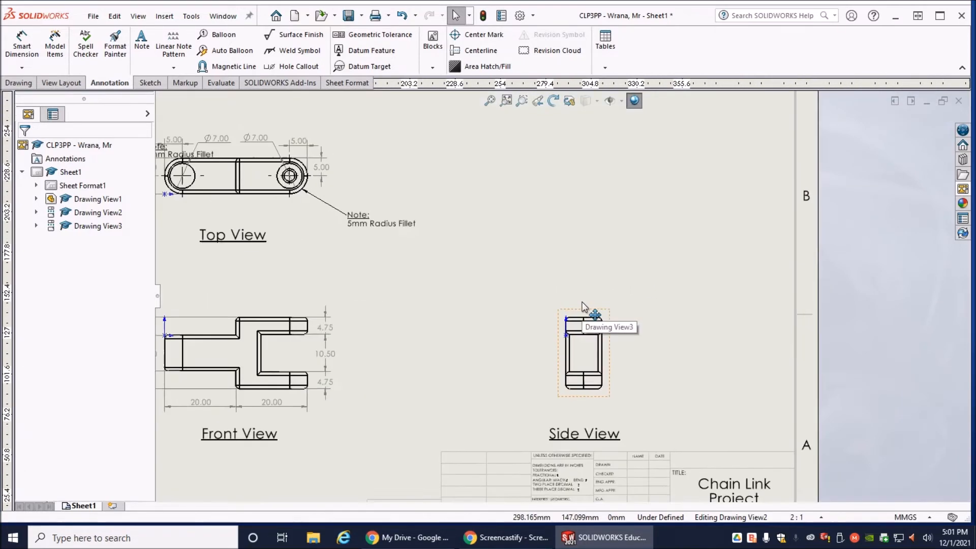
pyautogui.scroll(-4, 582, 305)
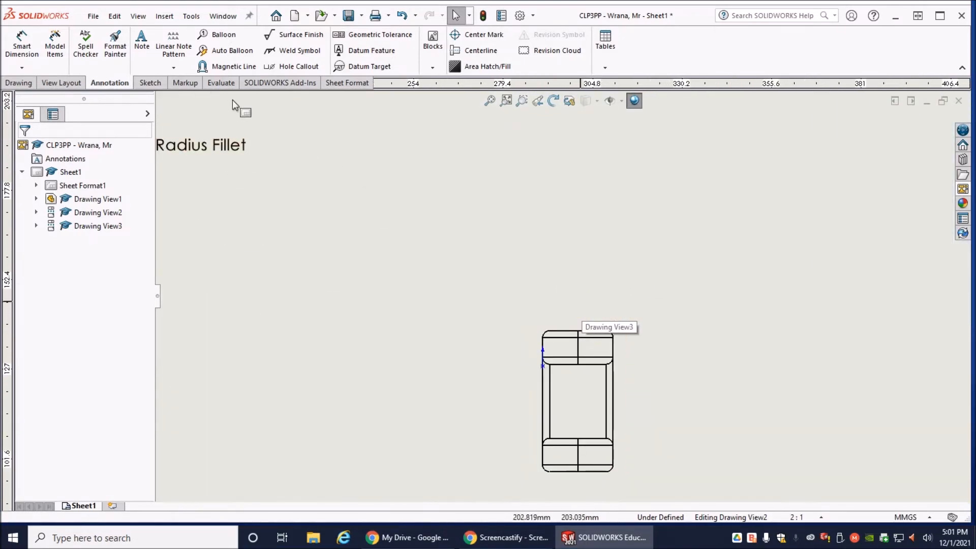
pyautogui.click(142, 51)
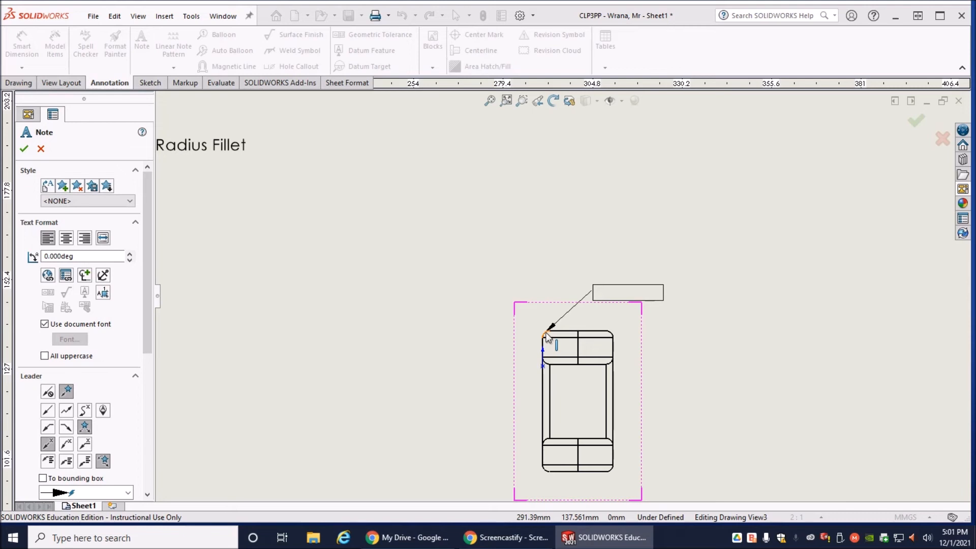
pyautogui.click(546, 335)
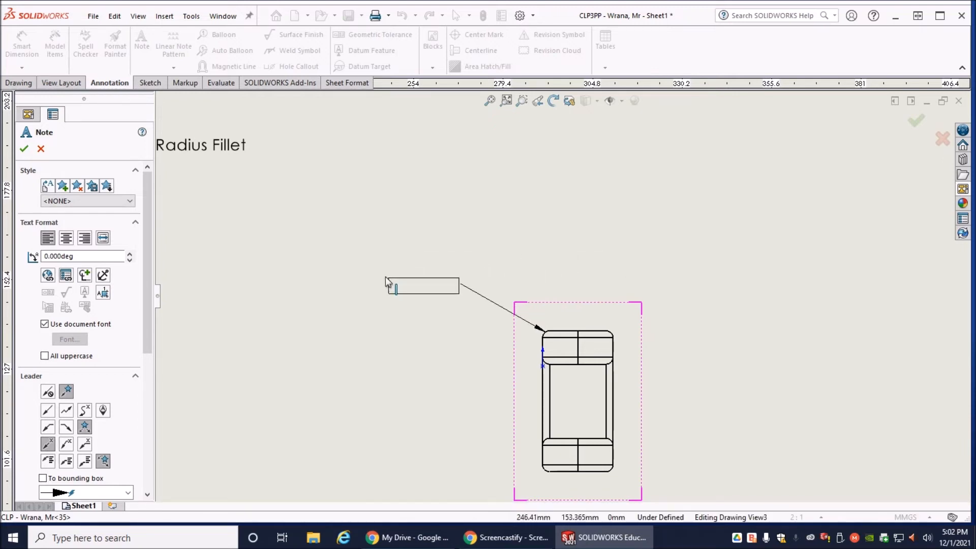
pyautogui.click(361, 262)
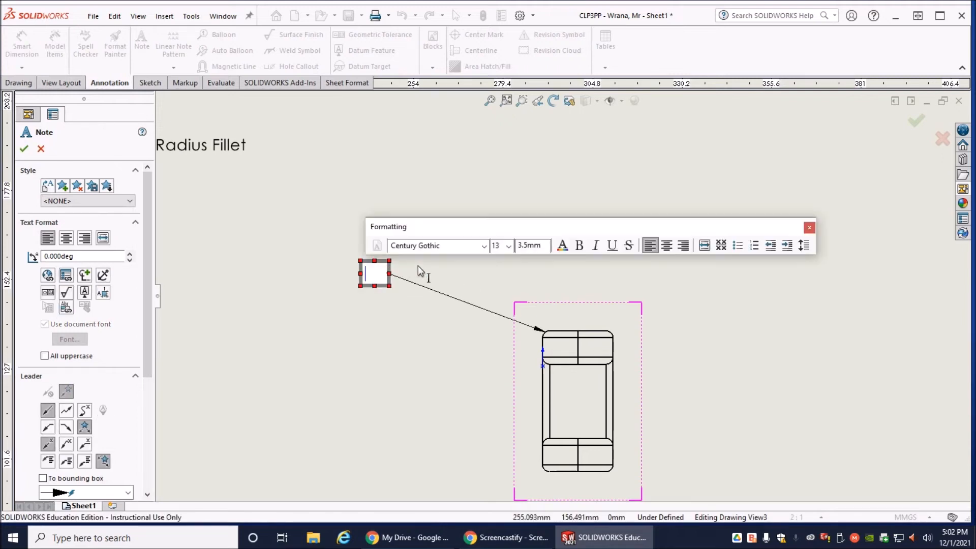
pyautogui.write('Note:')
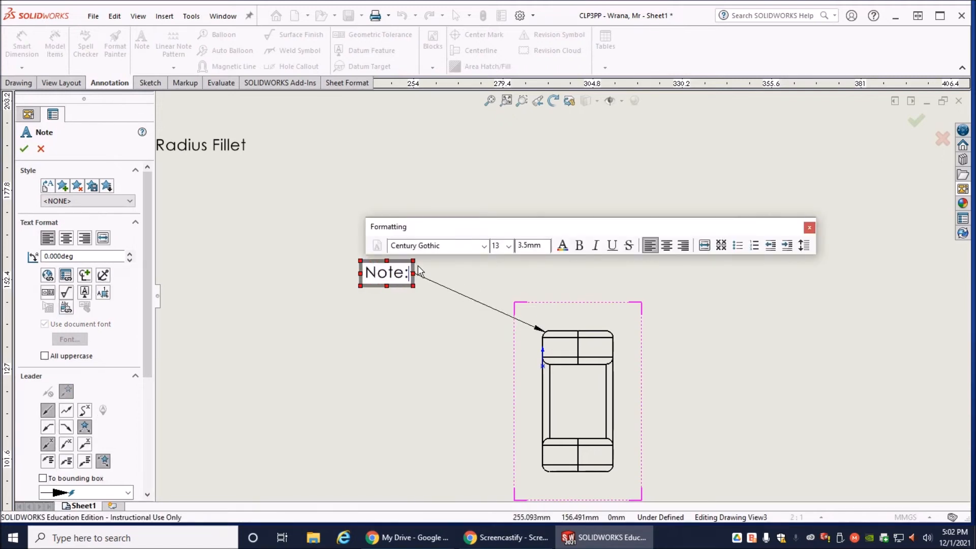
# - Add a second line reading "1mm Radius Fillet on both large face." to the side view's leader note
pyautogui.press('Return')
pyautogui.write('1mm Ra')
pyautogui.write('d')
pyautogui.write('iu')
pyautogui.press('BackSpace')
pyautogui.write('us ')
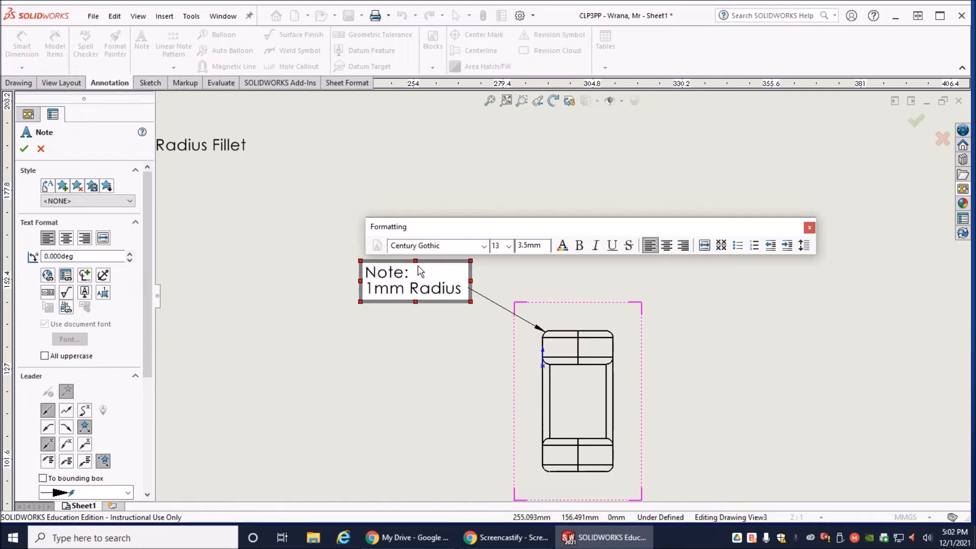
pyautogui.write('Fille')
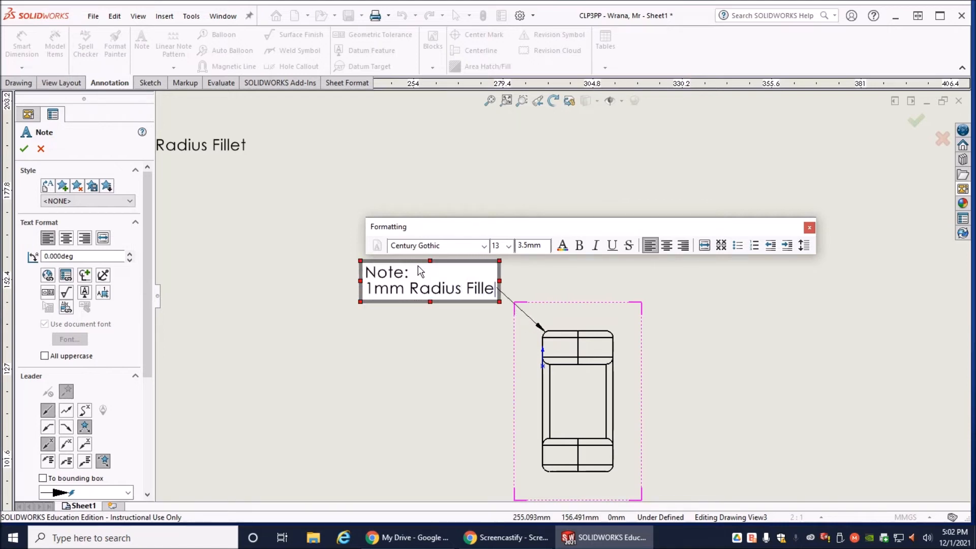
pyautogui.write('t on b')
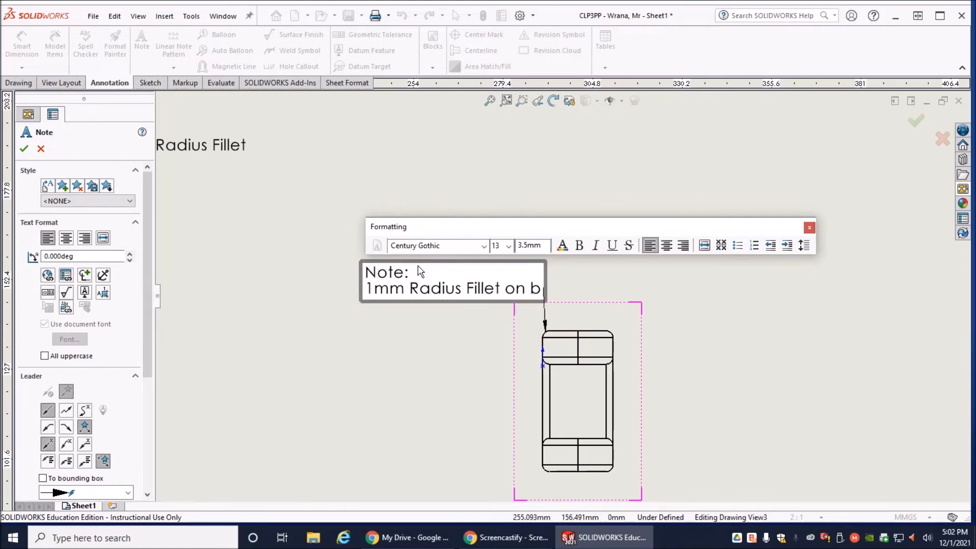
pyautogui.write('oth lar')
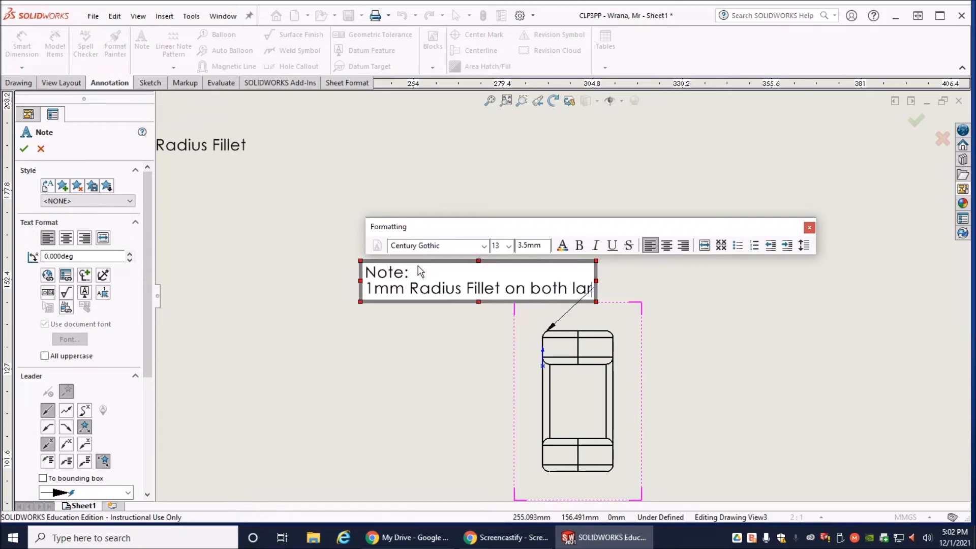
pyautogui.write('ge face')
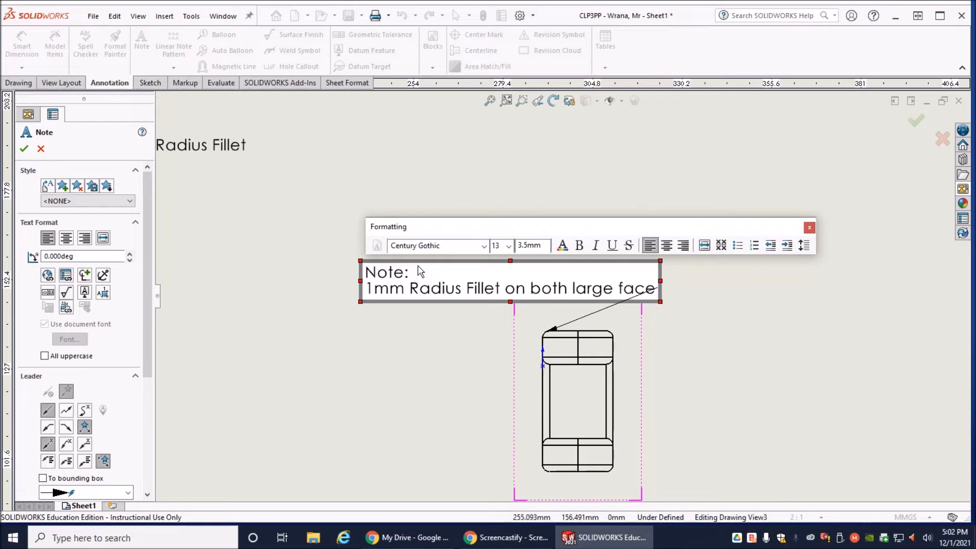
pyautogui.write('.')
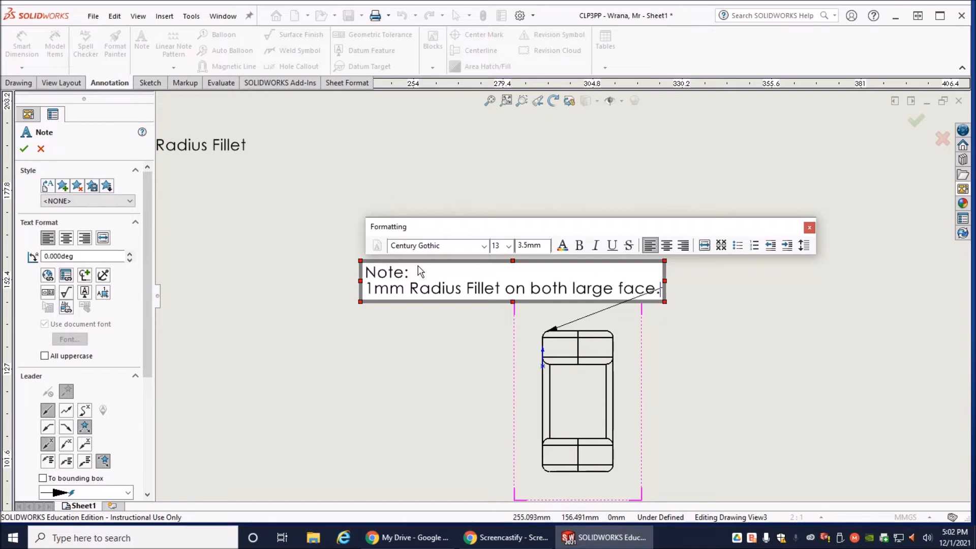
# - Underline the side view note's "Note:" heading, narrow its text box so the fillet text wraps onto three lines, and finish the note
pyautogui.moveTo(414, 273); pyautogui.dragTo(363, 275)
pyautogui.click(612, 245)
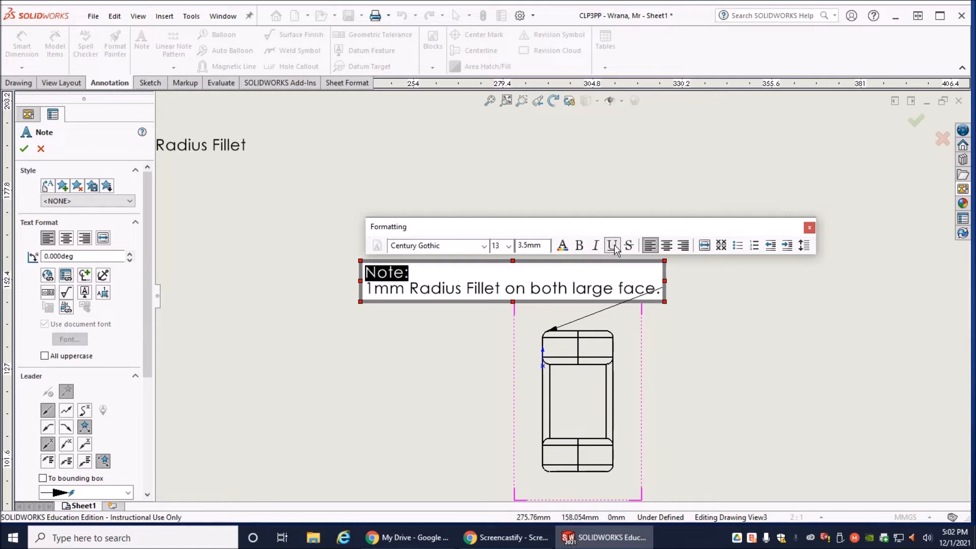
pyautogui.moveTo(664, 302); pyautogui.dragTo(488, 334)
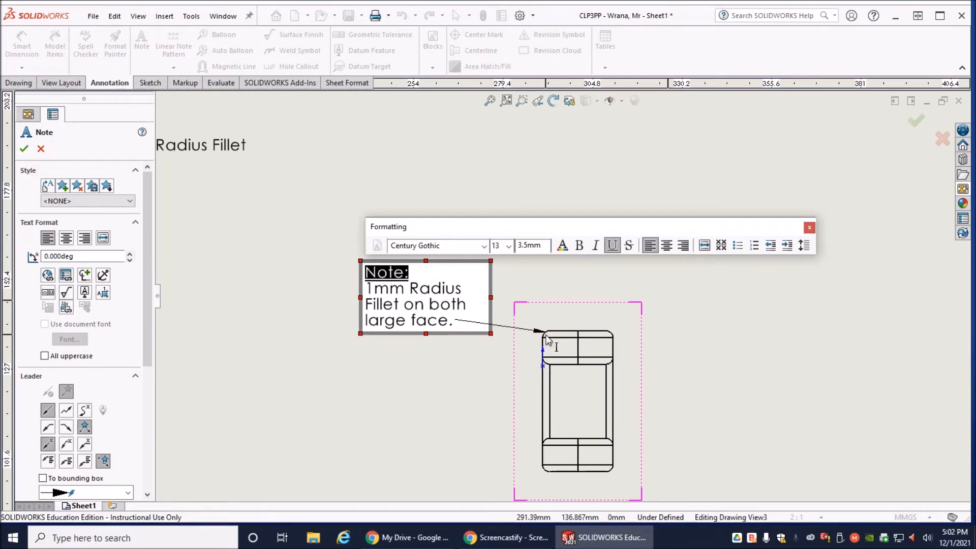
pyautogui.click(24, 149)
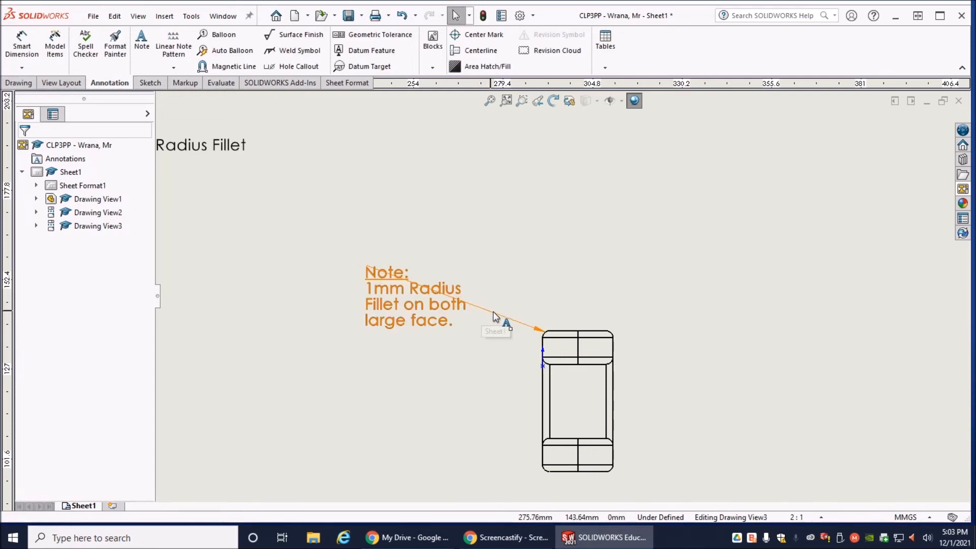
pyautogui.click(394, 285)
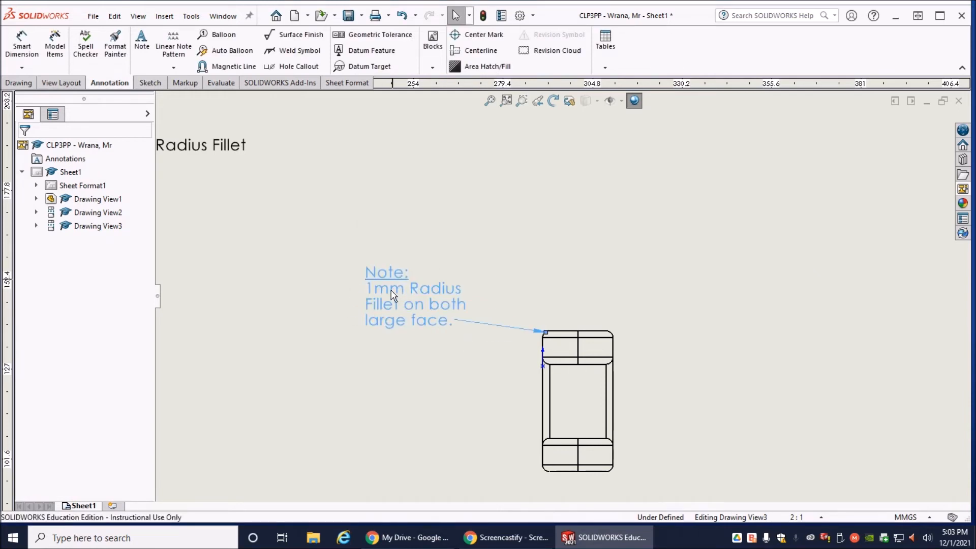
pyautogui.click(397, 236)
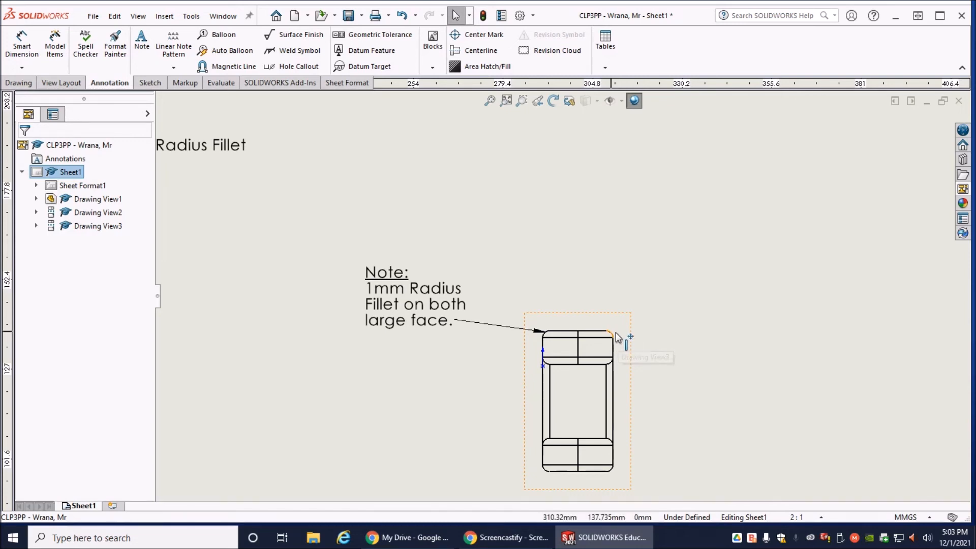
# - Review the annotated sheet as a whole and save the drawing
pyautogui.scroll(-1, 633, 345)
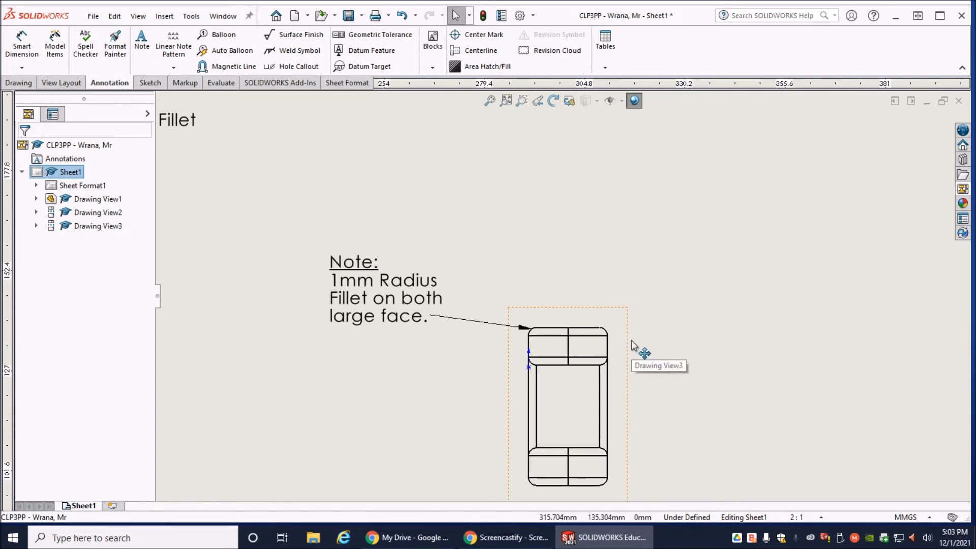
pyautogui.scroll(3, 633, 344)
pyautogui.scroll(3, 632, 344)
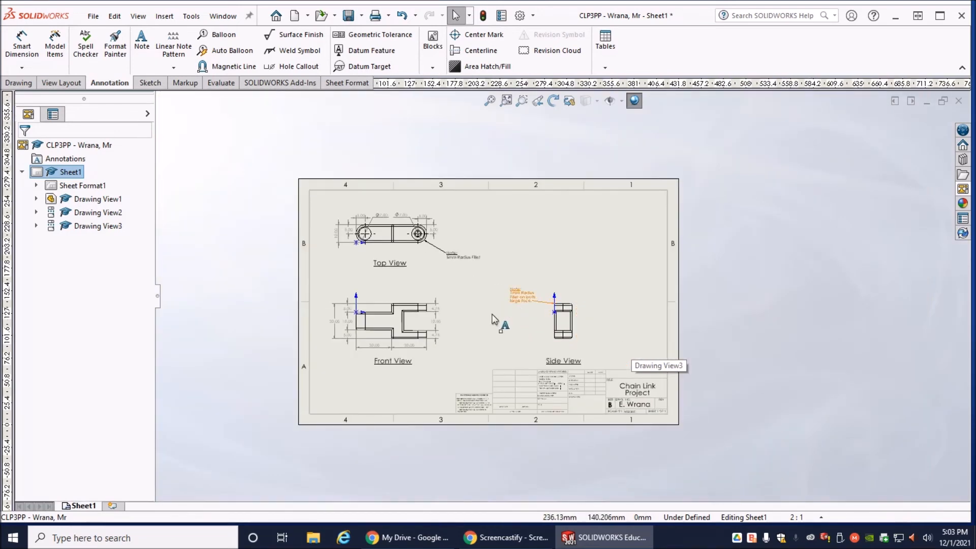
pyautogui.scroll(-2, 476, 323)
pyautogui.scroll(-1, 476, 322)
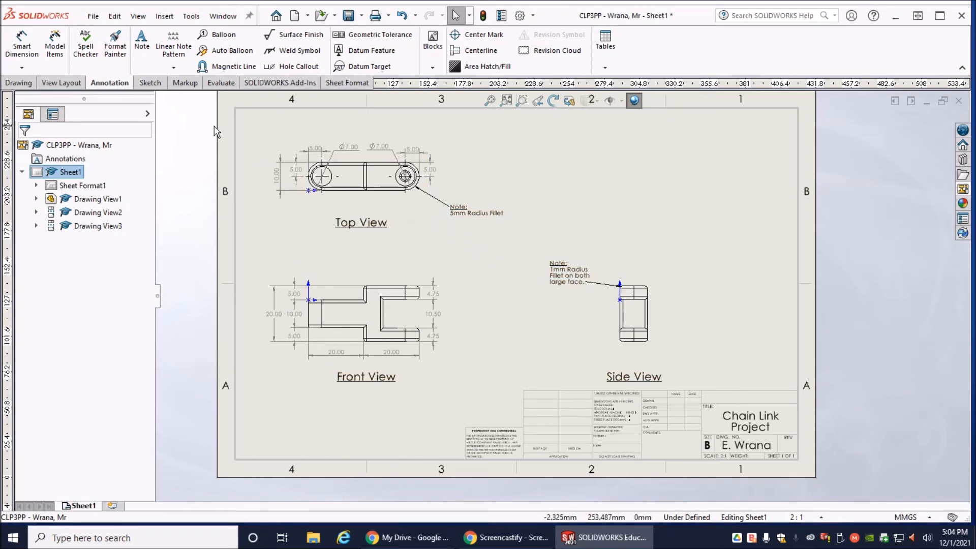
pyautogui.scroll(1, 340, 135)
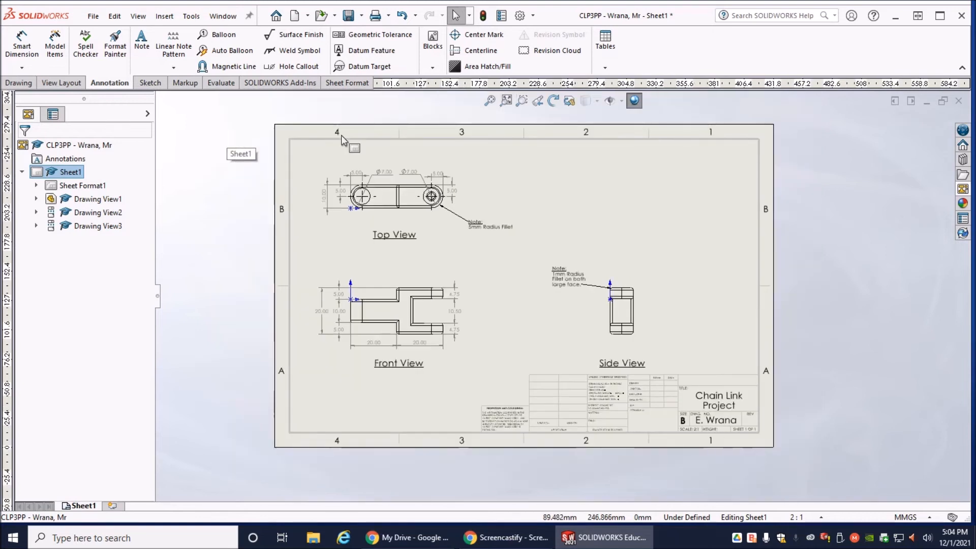
pyautogui.scroll(-1, 478, 142)
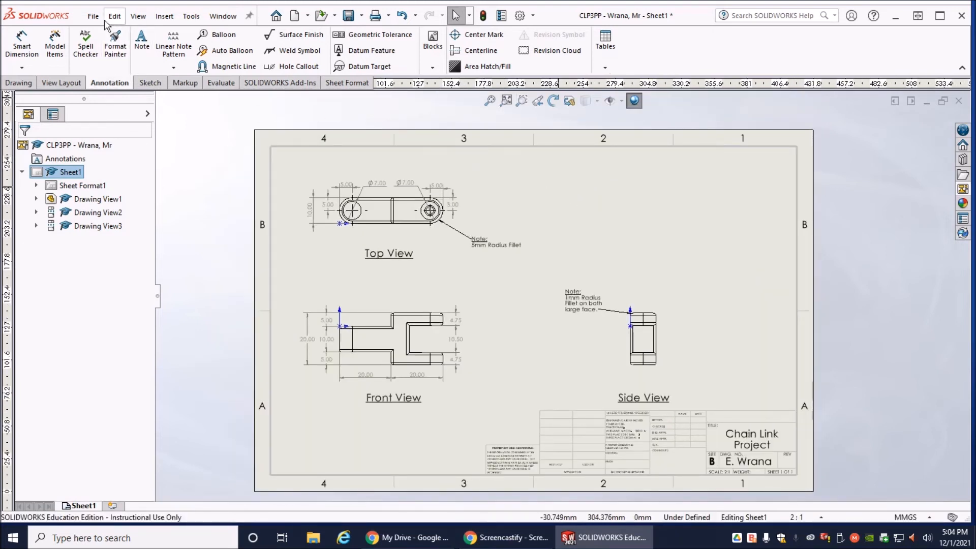
pyautogui.click(349, 16)
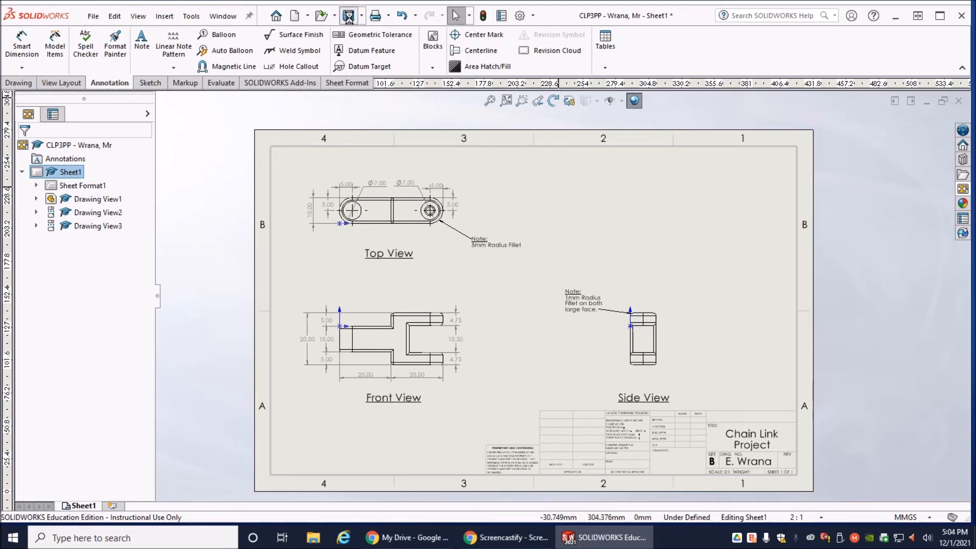
# - Try a fixed 100% scale with Letter paper in the drawing's page setup
pyautogui.click(93, 19)
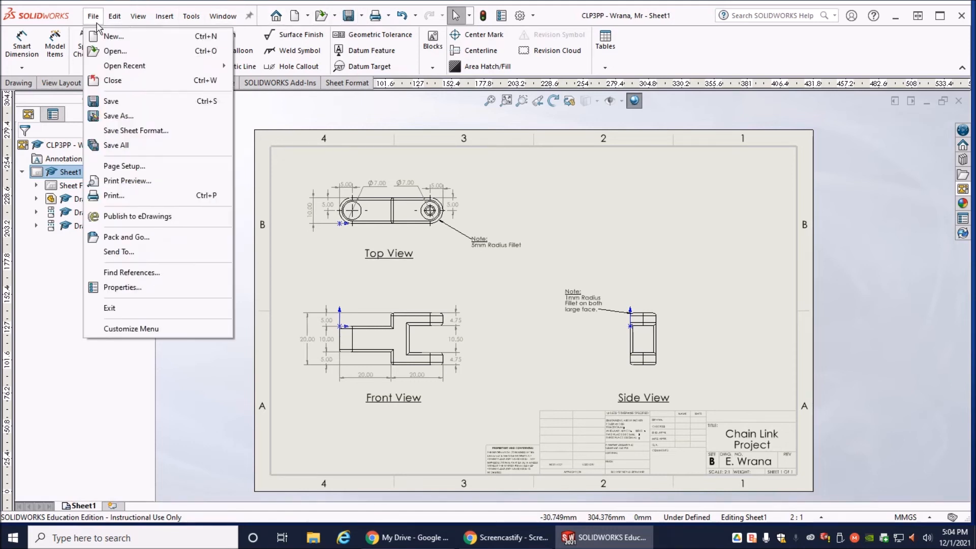
pyautogui.click(116, 168)
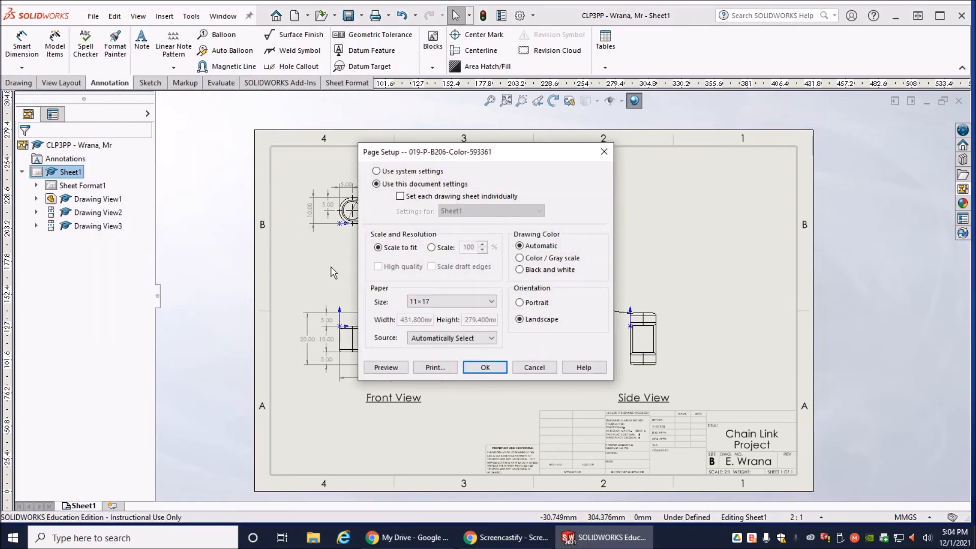
pyautogui.click(431, 247)
pyautogui.click(468, 302)
pyautogui.scroll(-4, 439, 458)
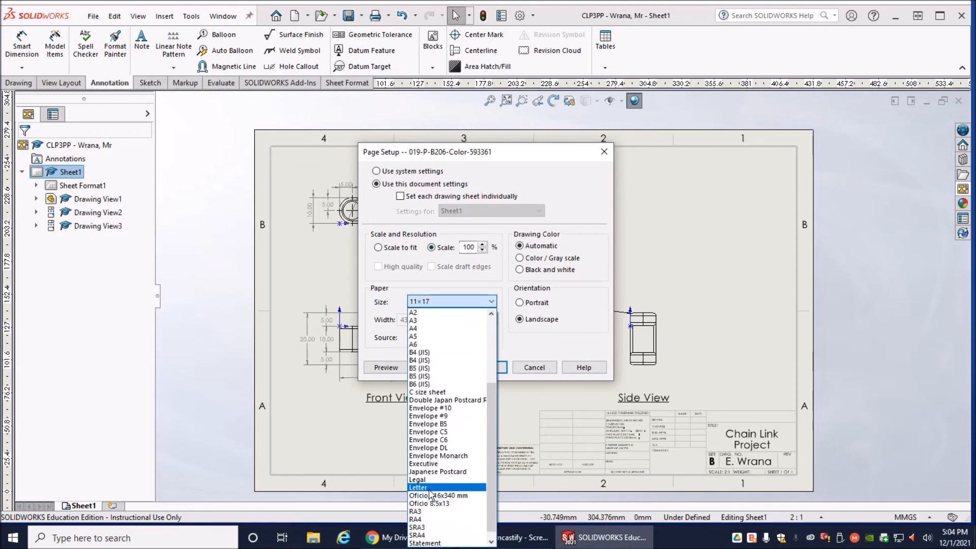
pyautogui.click(422, 488)
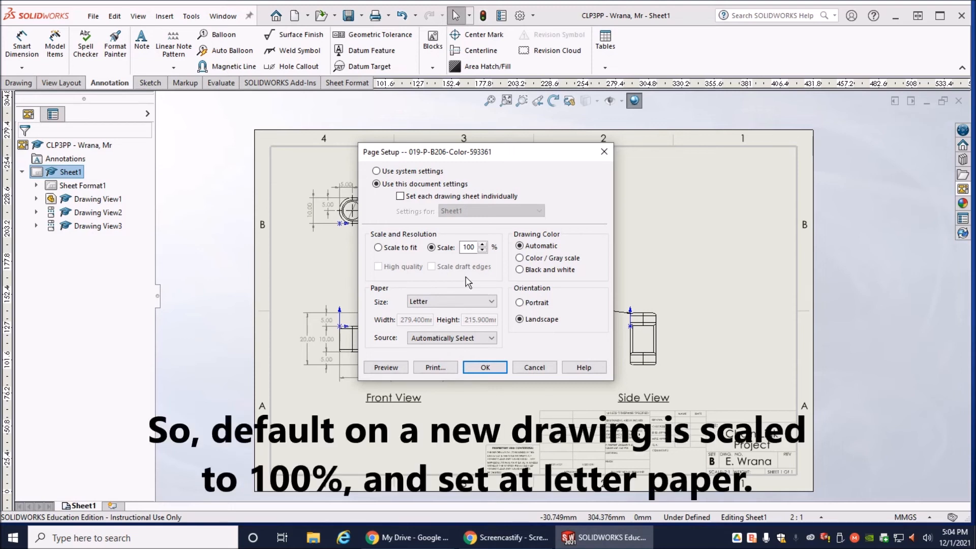
# - Configure the page setup to scale to fit on 11×17 paper, then save the drawing
pyautogui.click(378, 248)
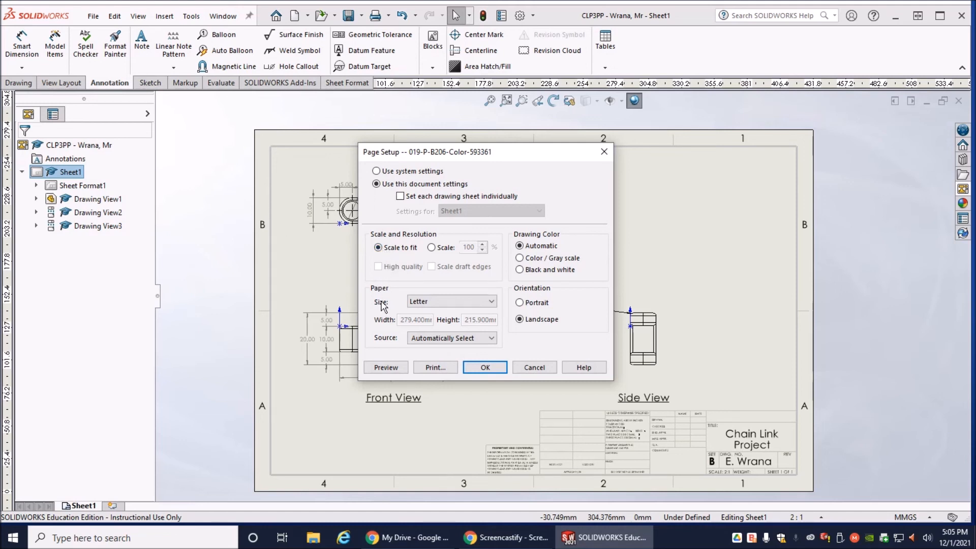
pyautogui.click(460, 306)
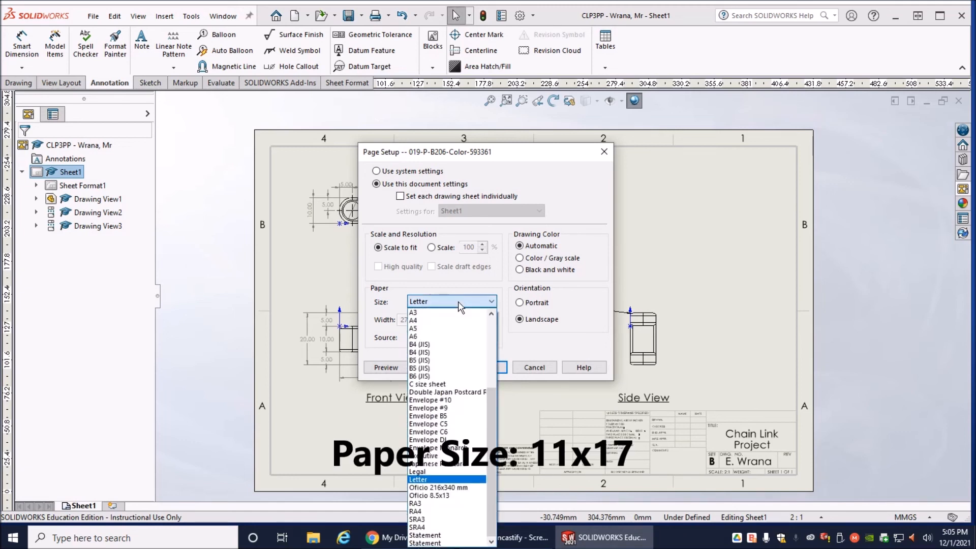
pyautogui.moveTo(493, 392); pyautogui.dragTo(497, 312)
pyautogui.click(425, 320)
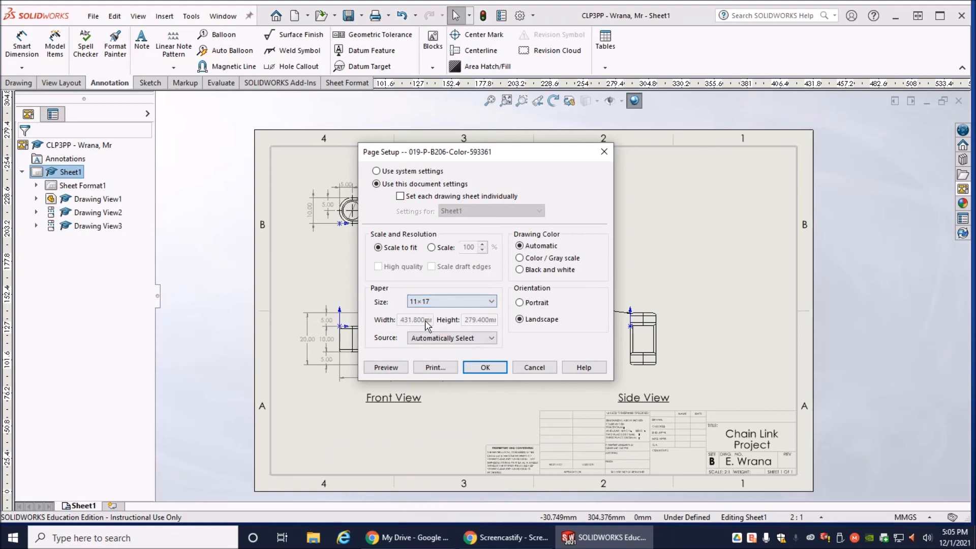
pyautogui.click(485, 368)
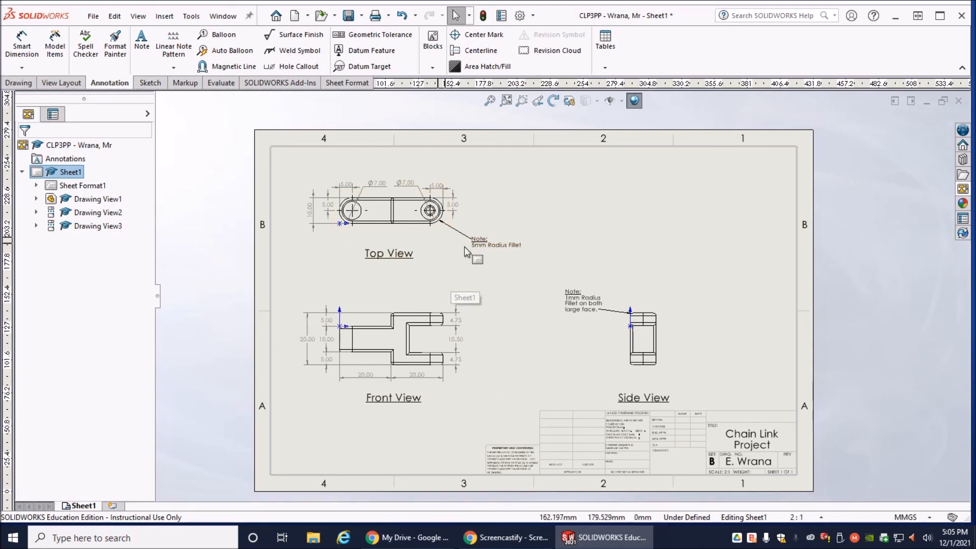
pyautogui.click(348, 15)
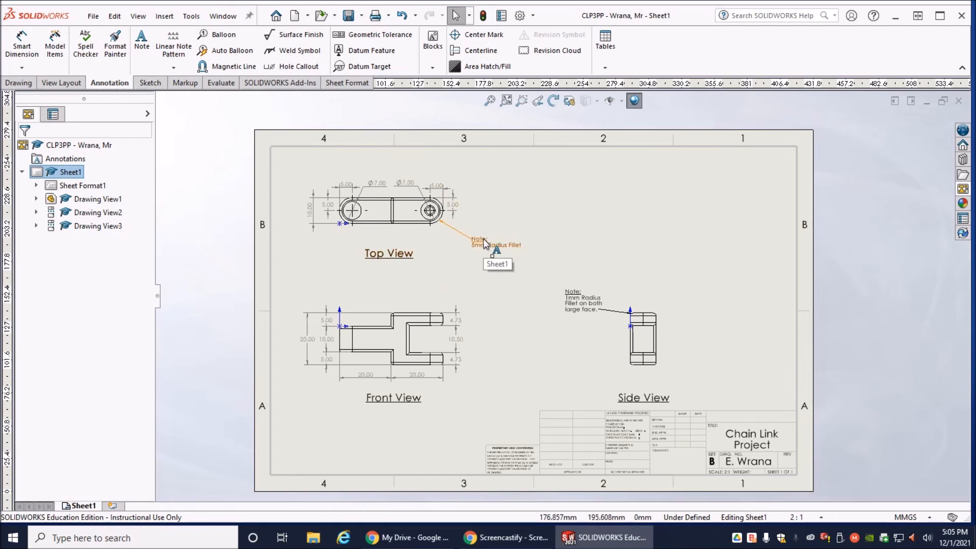
# - Print the current sheet on the 019-P-B206-Color-593361 printer
pyautogui.click(93, 16)
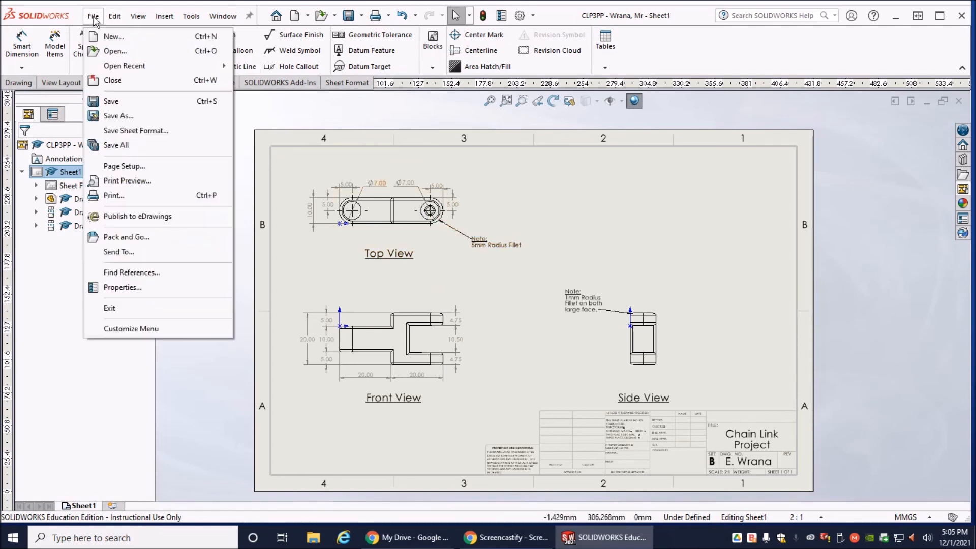
pyautogui.click(116, 197)
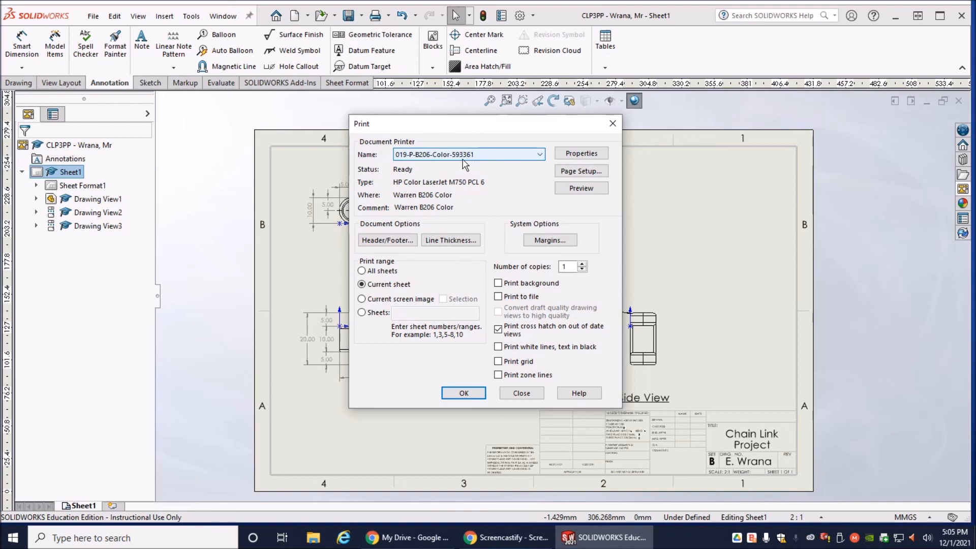
pyautogui.click(468, 158)
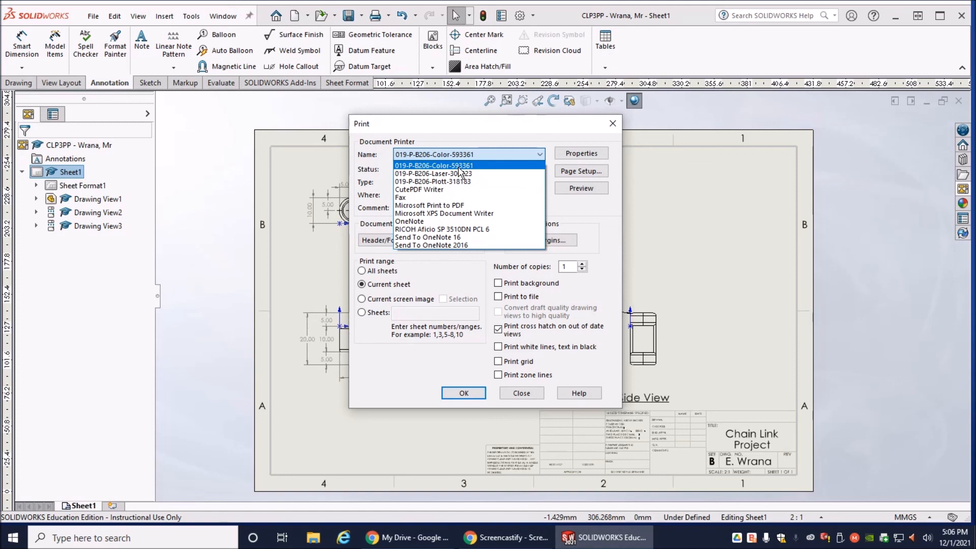
pyautogui.click(459, 167)
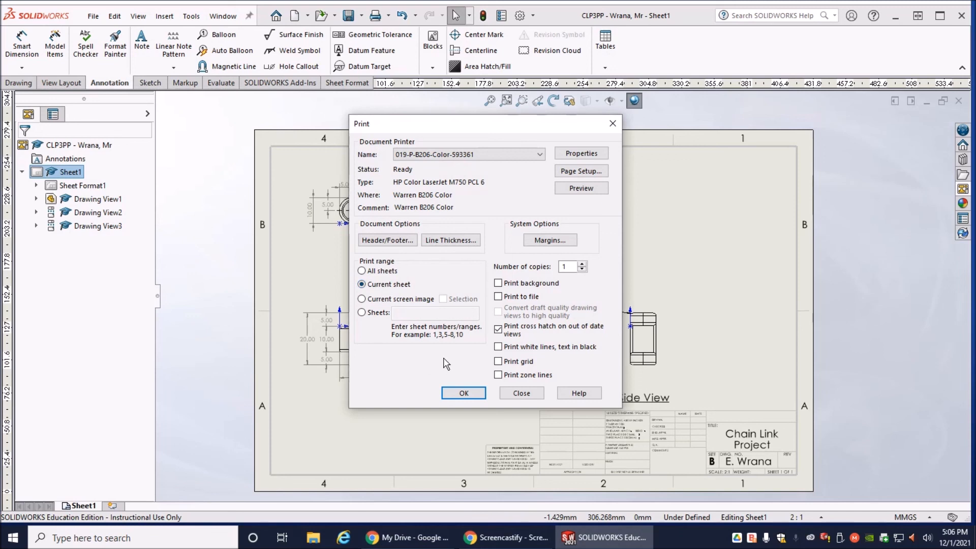
pyautogui.click(464, 394)
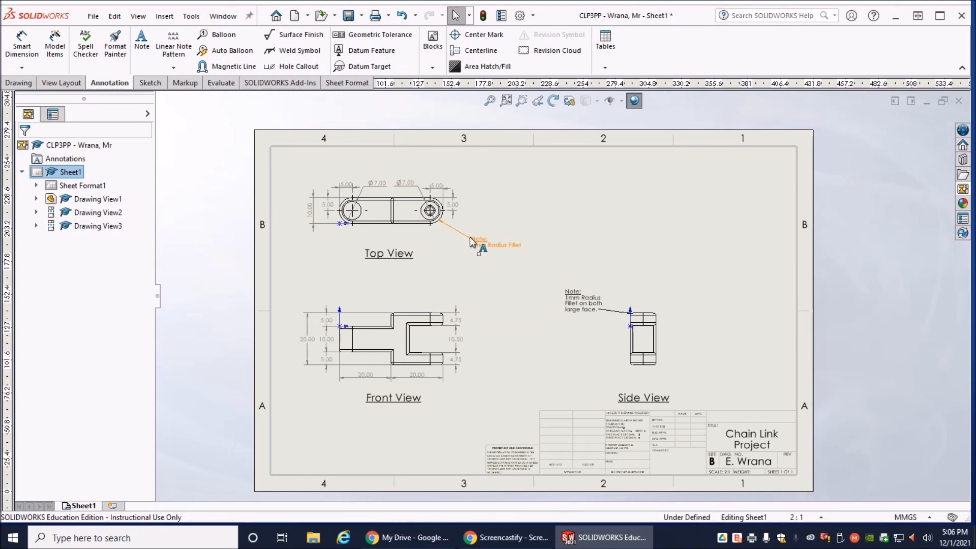
pyautogui.click(468, 237)
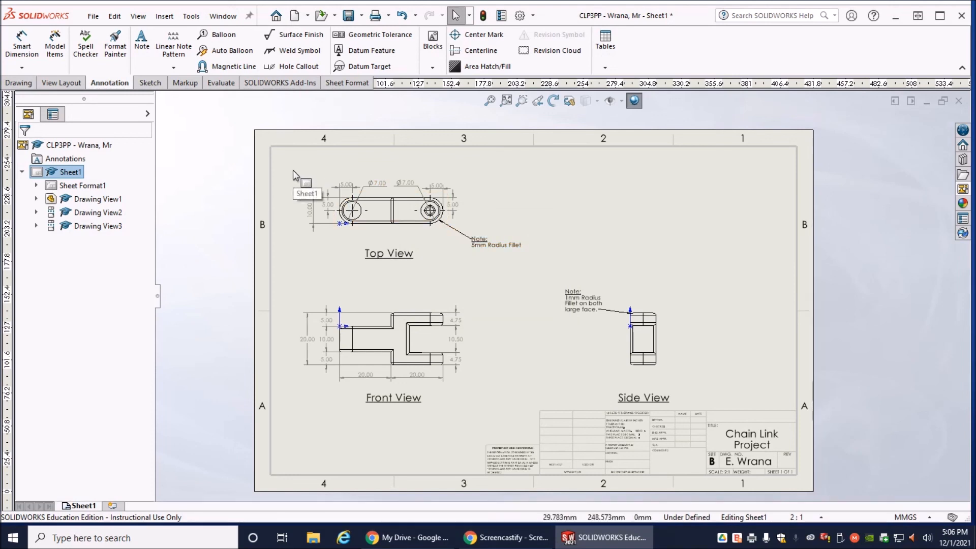